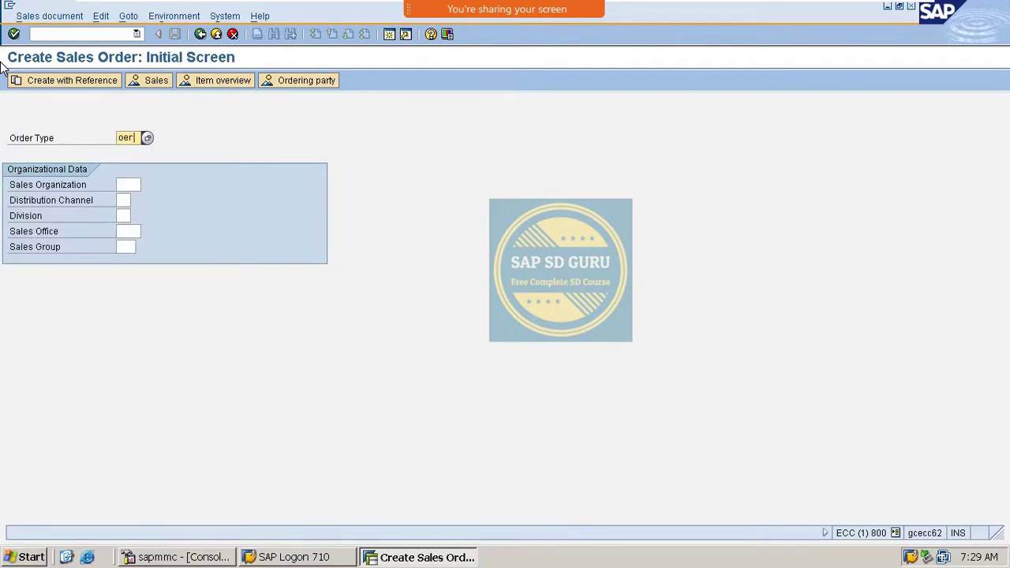
Start a sales order of type OR for sales organization M100, distribution channel M1 and division M1.
{"action": "key", "text": "BackSpace"}
{"action": "key", "text": "BackSpace"}
{"action": "key", "text": "BackSpace"}
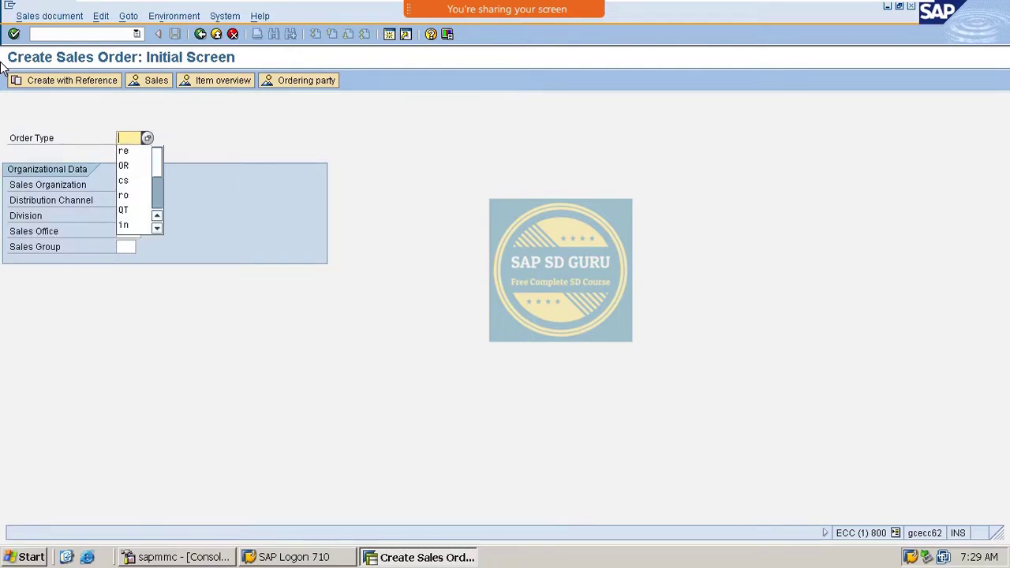
{"action": "type", "text": "OR"}
{"action": "key", "text": "Tab"}
{"action": "type", "text": "m100"}
{"action": "key", "text": "Tab"}
{"action": "type", "text": "m1"}
{"action": "key", "text": "Tab"}
{"action": "type", "text": "m1"}
{"action": "key", "text": "Return"}
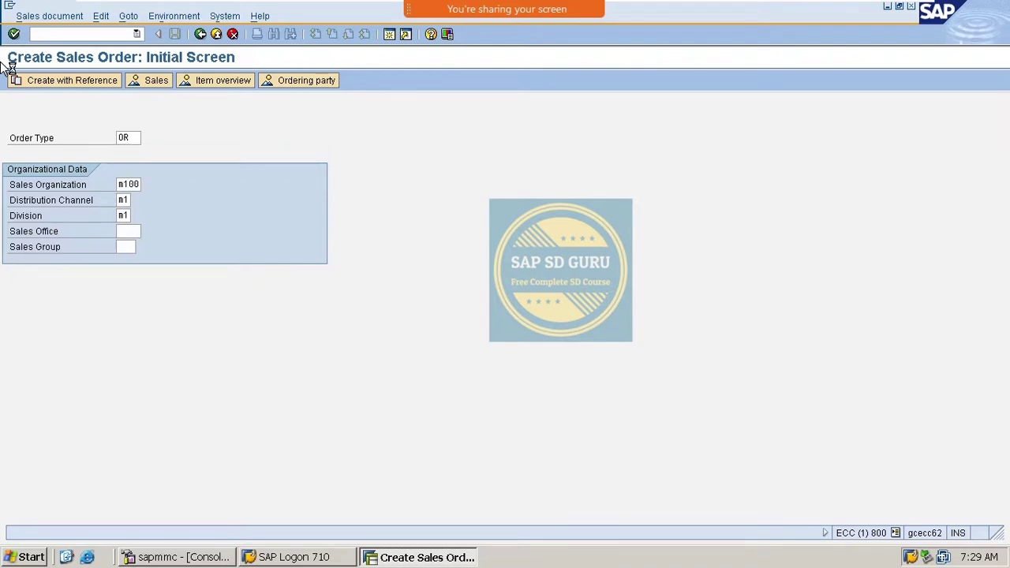
Enter the customer number as the sold-to party and accept the preselected bill-to party.
{"action": "type", "text": "7"}
{"action": "key", "text": "Down"}
{"action": "key", "text": "Return"}
{"action": "key", "text": "Return"}
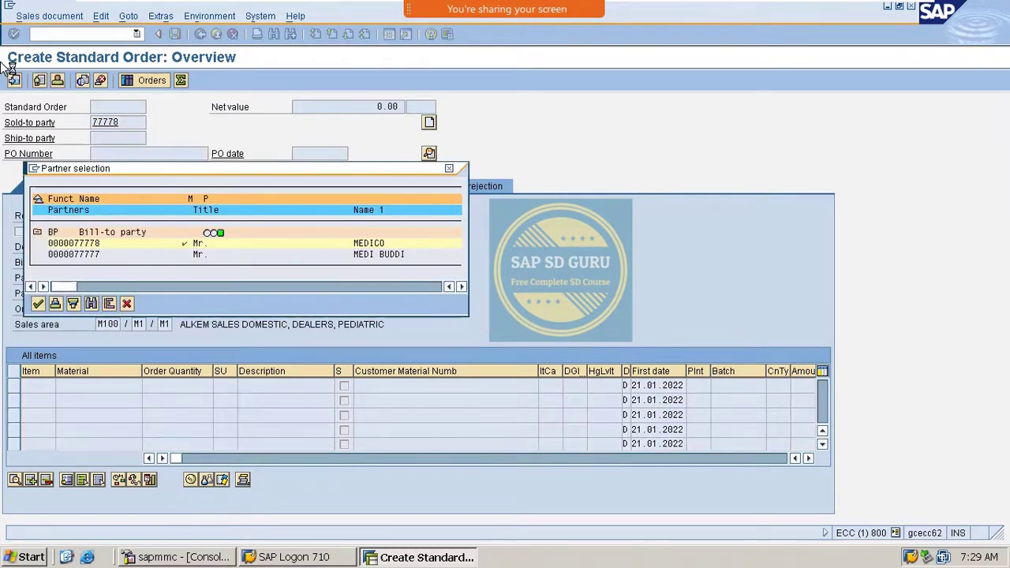
{"action": "key", "text": "Return"}
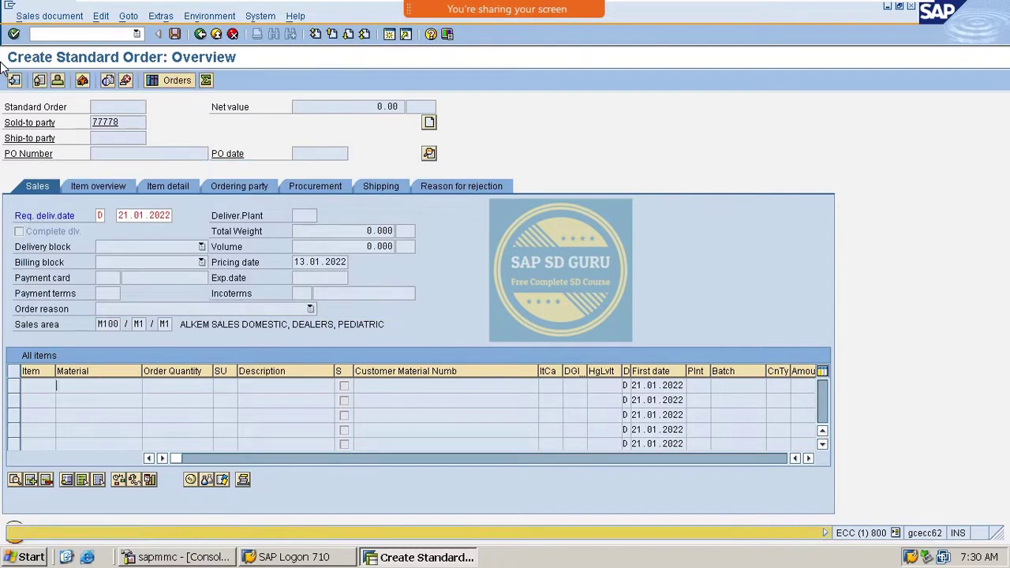
Enter material dolo-400 as the first order item with an order quantity of 50.
{"action": "type", "text": "d"}
{"action": "key", "text": "Down"}
{"action": "key", "text": "Return"}
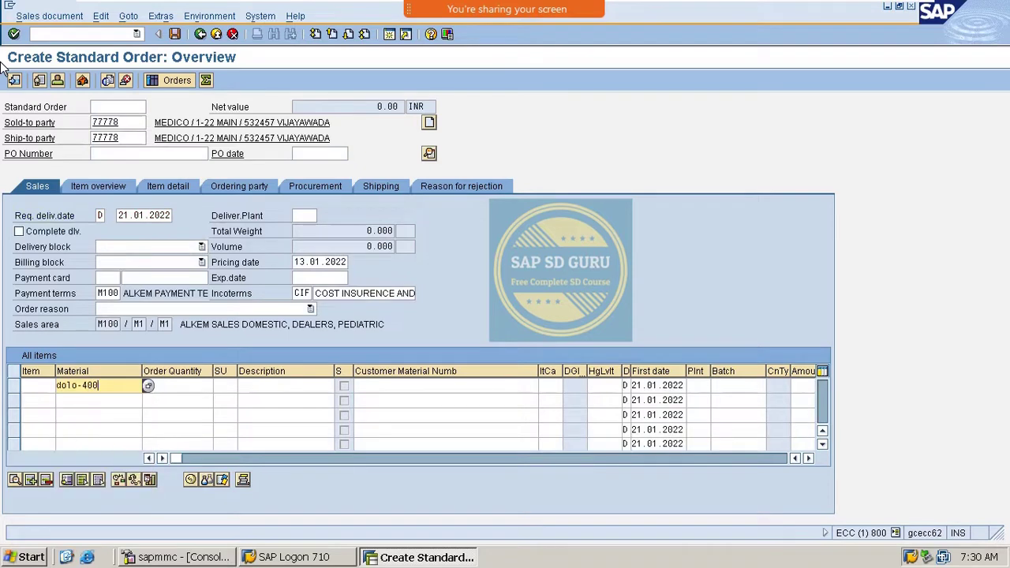
{"action": "key", "text": "Tab"}
{"action": "type", "text": "1"}
{"action": "key", "text": "BackSpace"}
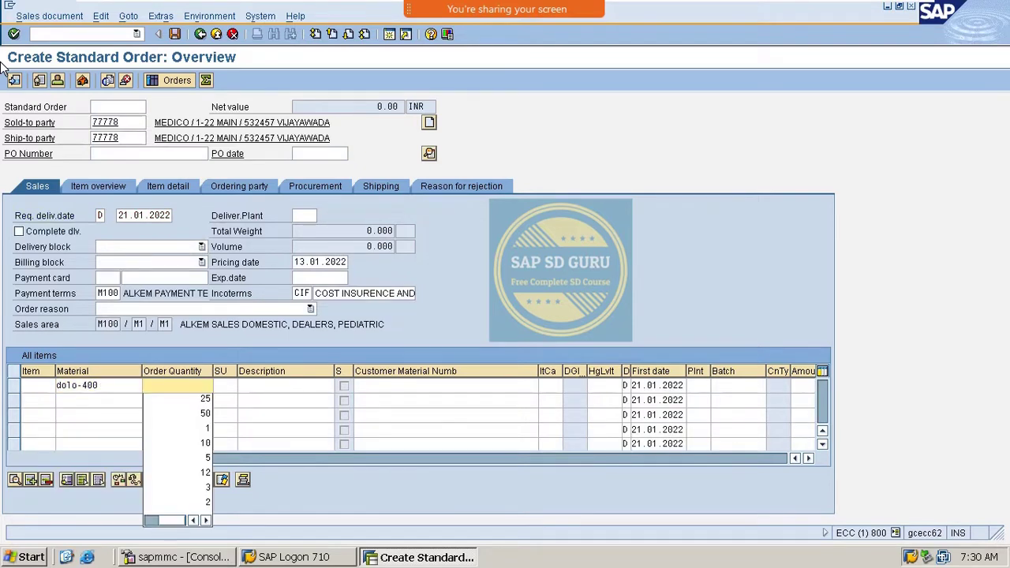
{"action": "key", "text": "Down"}
{"action": "key", "text": "Down"}
{"action": "key", "text": "Return"}
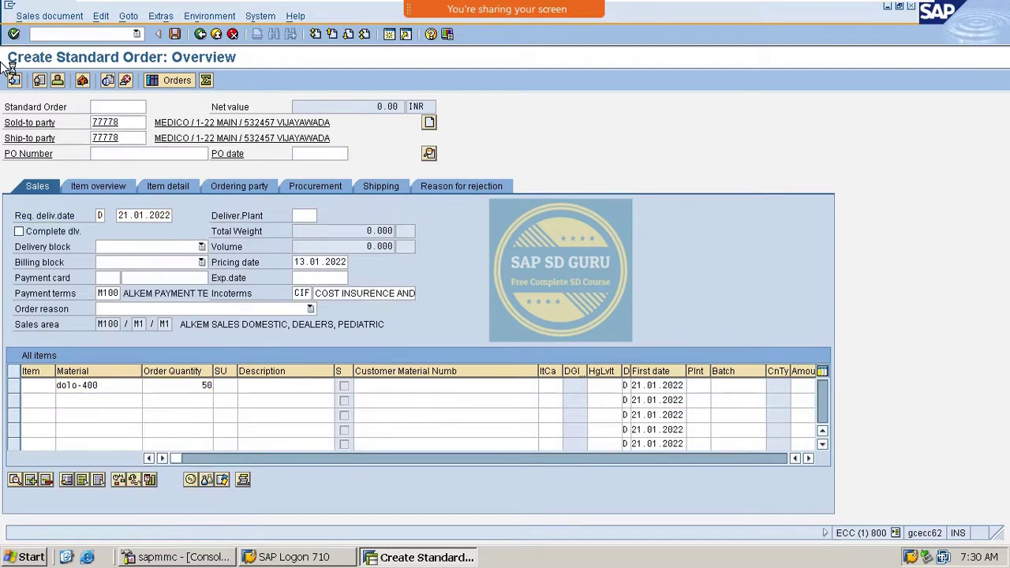
Confirm the item, continue despite the open quotations, and save the standard order.
{"action": "key", "text": "Return"}
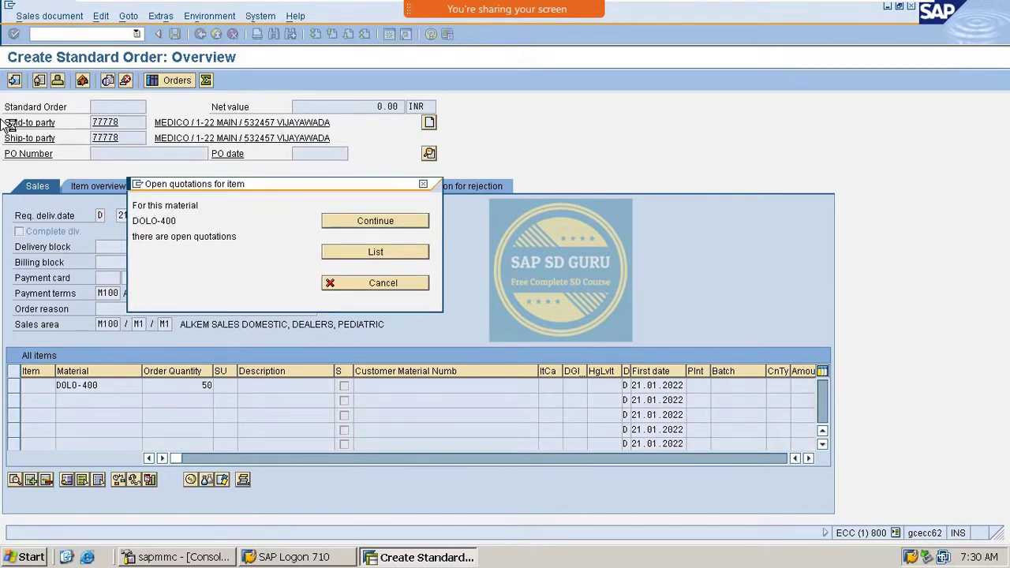
{"action": "left_click", "coordinate": [376, 221]}
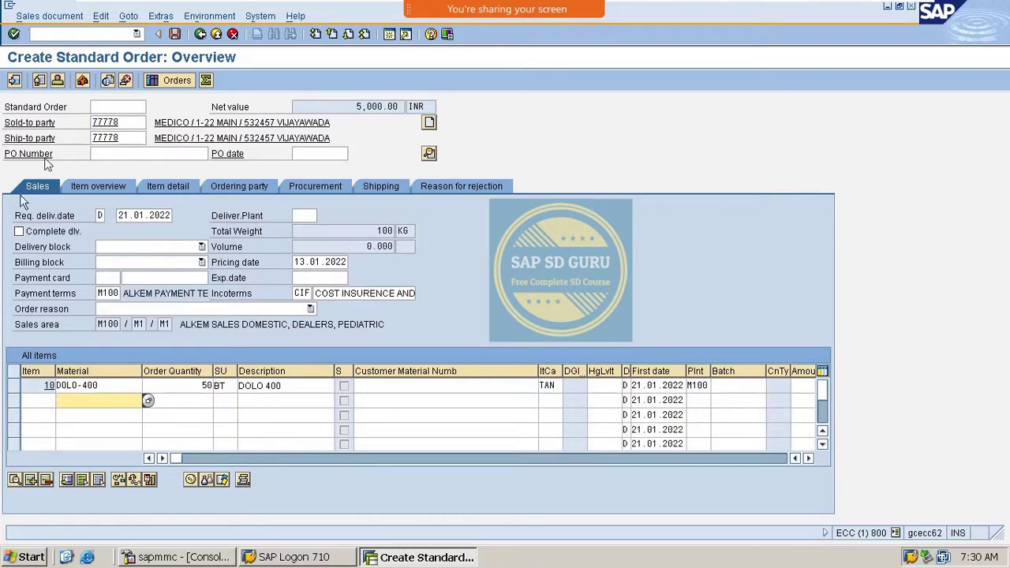
{"action": "left_click", "coordinate": [49, 16]}
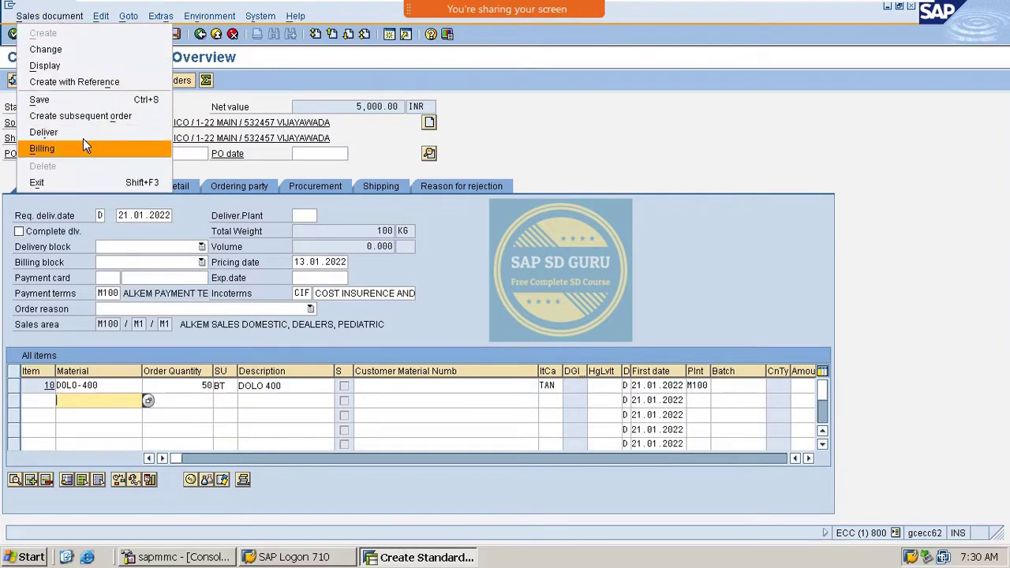
{"action": "left_click", "coordinate": [82, 101]}
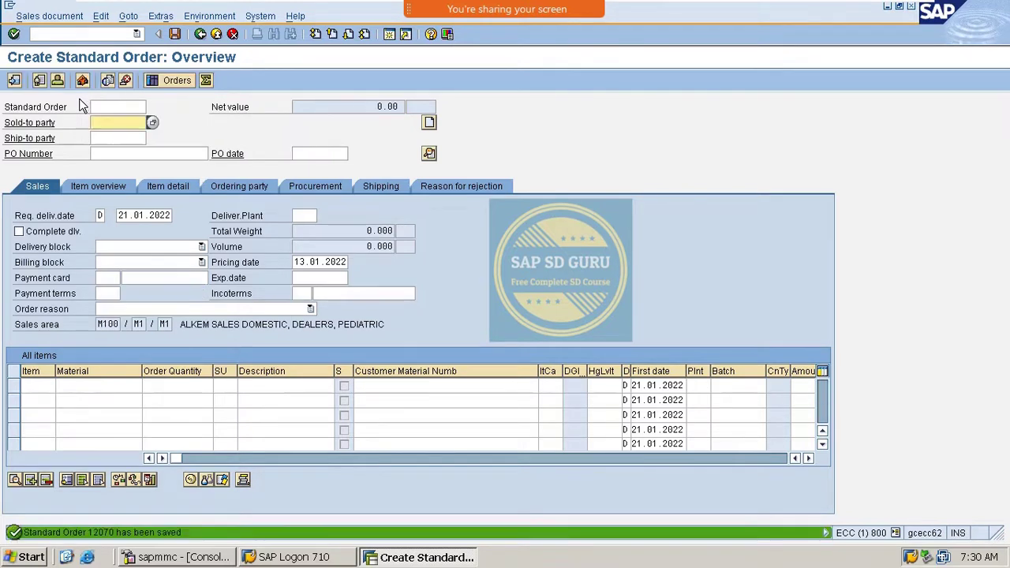
Open transaction VL01N to create an outbound delivery for the saved order.
{"action": "left_click", "coordinate": [63, 34]}
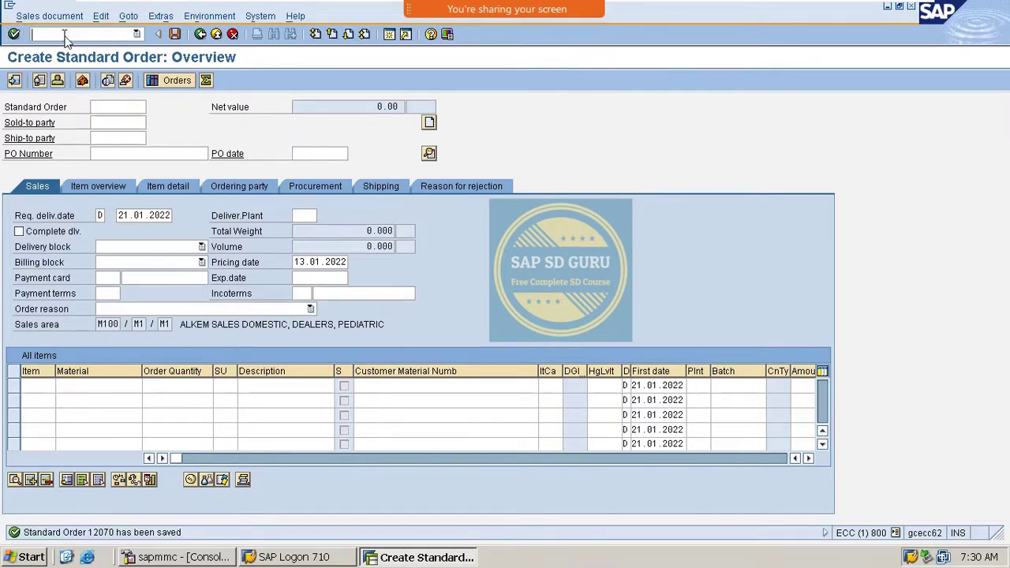
{"action": "type", "text": "/nvl01n"}
{"action": "key", "text": "Return"}
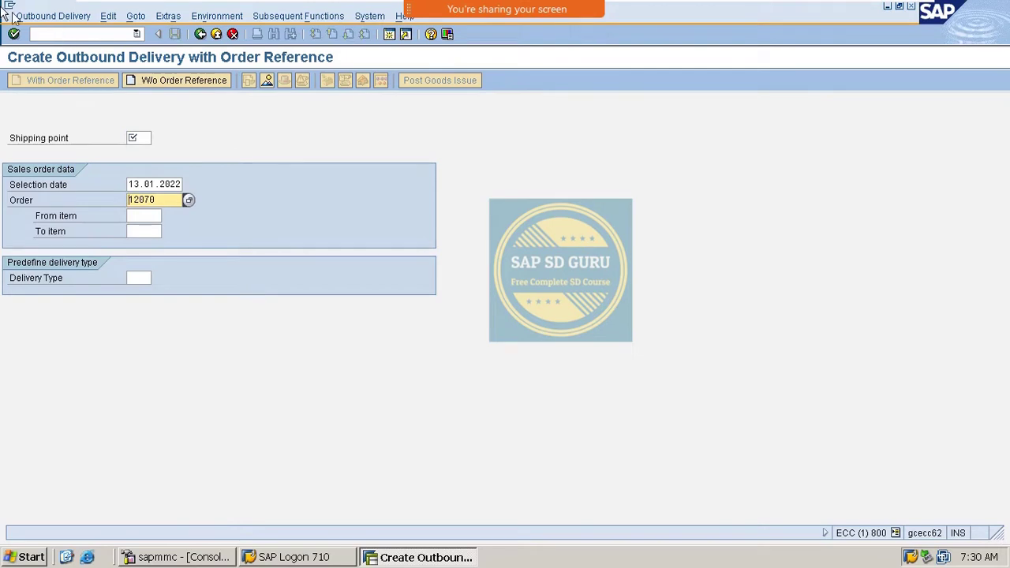
Try to create the delivery with shipping point M300.
{"action": "left_click", "coordinate": [138, 140]}
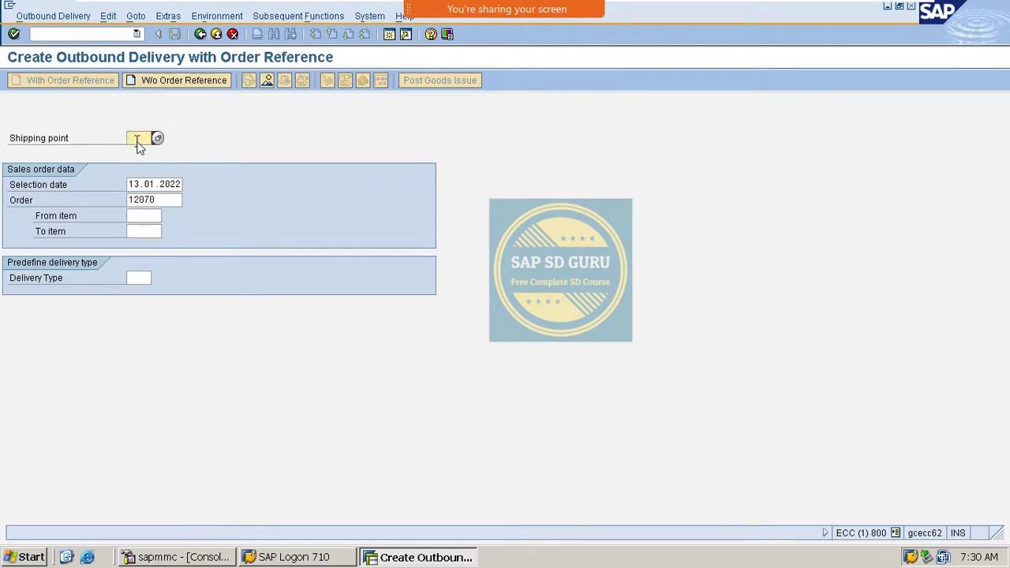
{"action": "left_click", "coordinate": [138, 147]}
{"action": "key", "text": "Return"}
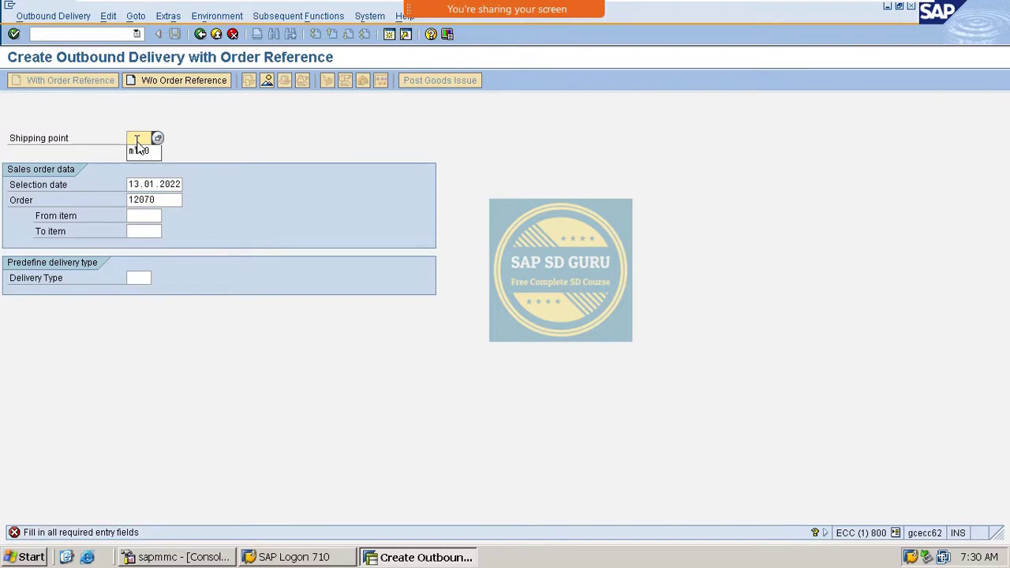
{"action": "left_click", "coordinate": [138, 150]}
{"action": "key", "text": "Return"}
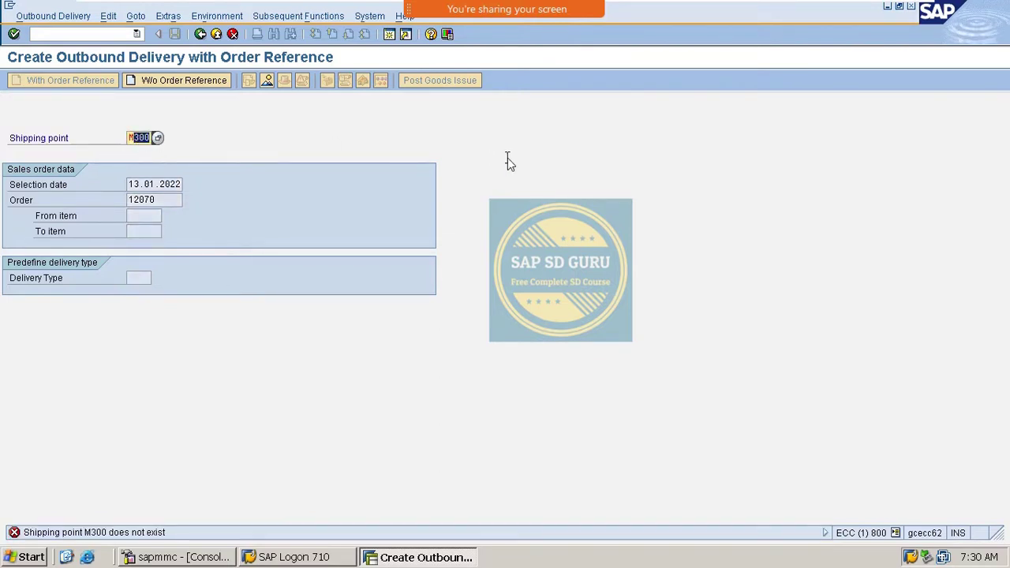
Set shipping point M100 and selection date 21.01.2022, and create the delivery from the order.
{"action": "type", "text": "m100"}
{"action": "key", "text": "Return"}
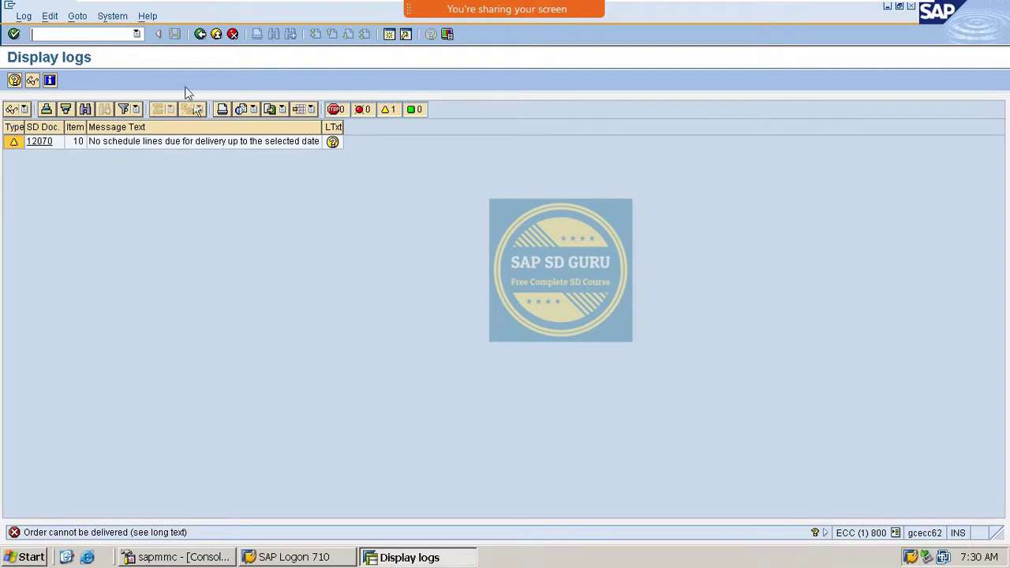
{"action": "left_click", "coordinate": [200, 34]}
{"action": "left_click", "coordinate": [140, 184]}
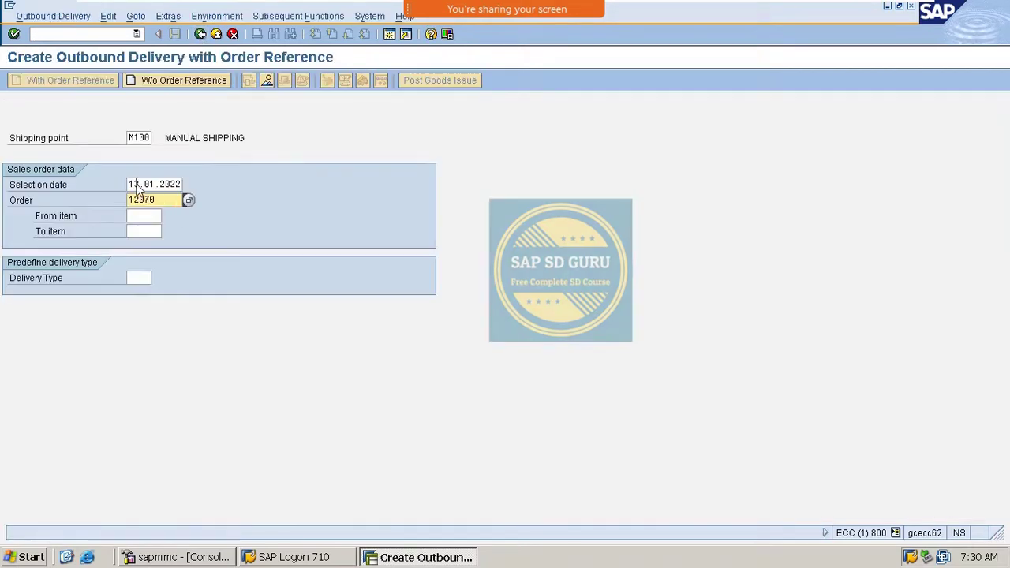
{"action": "type", "text": "21"}
{"action": "key", "text": "Return"}
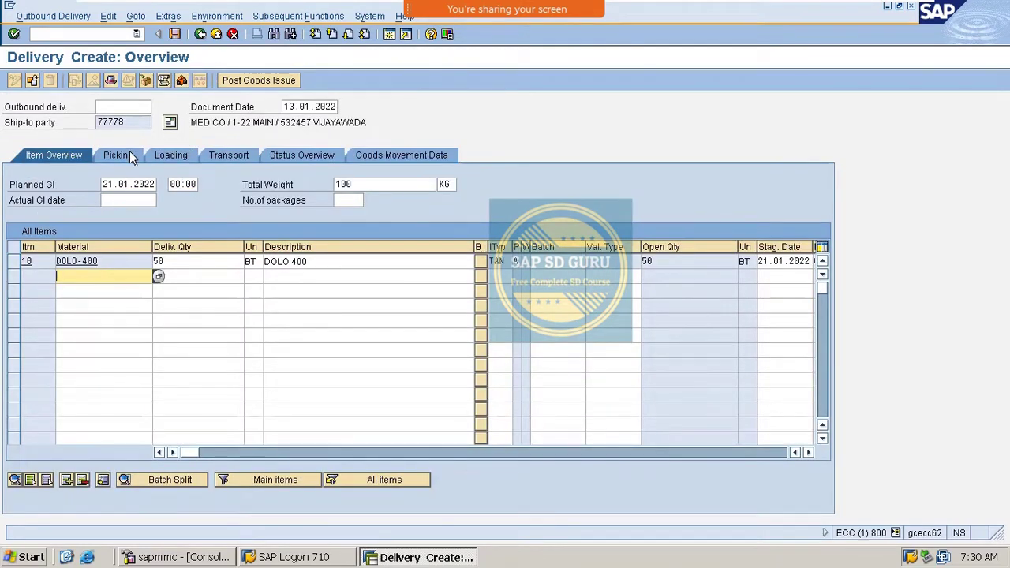
{"action": "left_click", "coordinate": [128, 153]}
{"action": "left_click", "coordinate": [359, 262]}
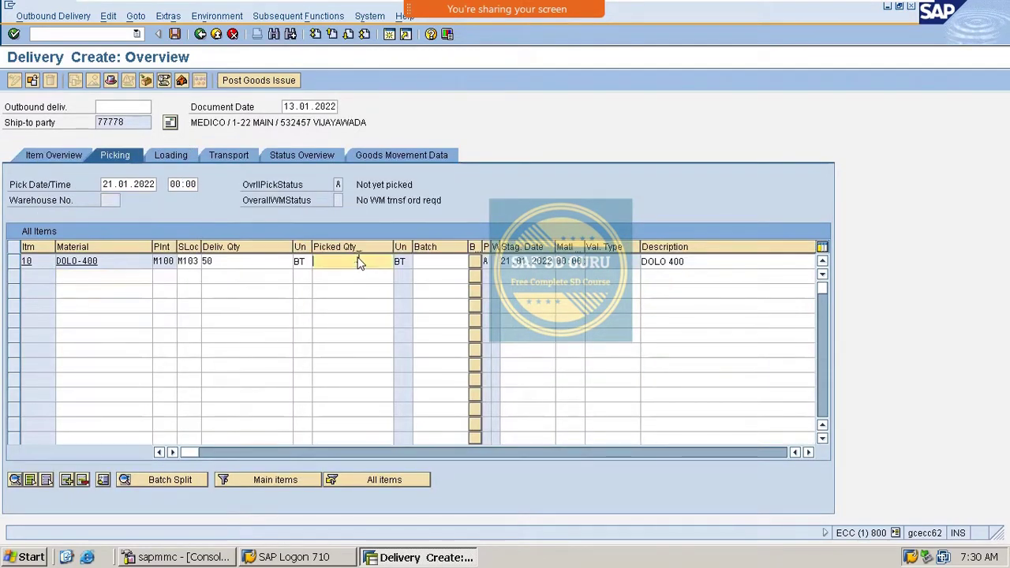
{"action": "type", "text": "50"}
{"action": "key", "text": "Tab"}
{"action": "type", "text": "0000000370"}
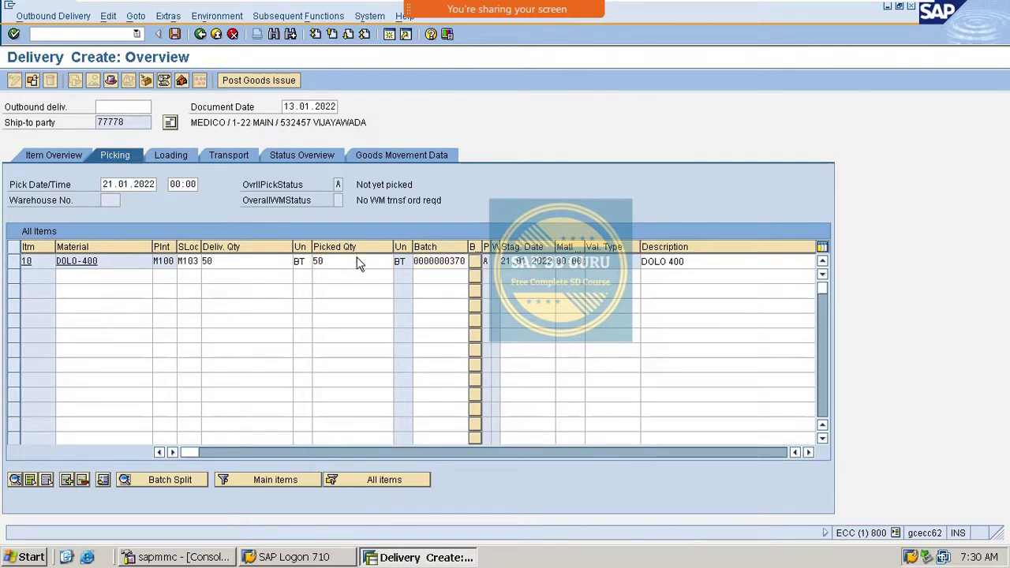
{"action": "key", "text": "Return"}
{"action": "left_click", "coordinate": [251, 79]}
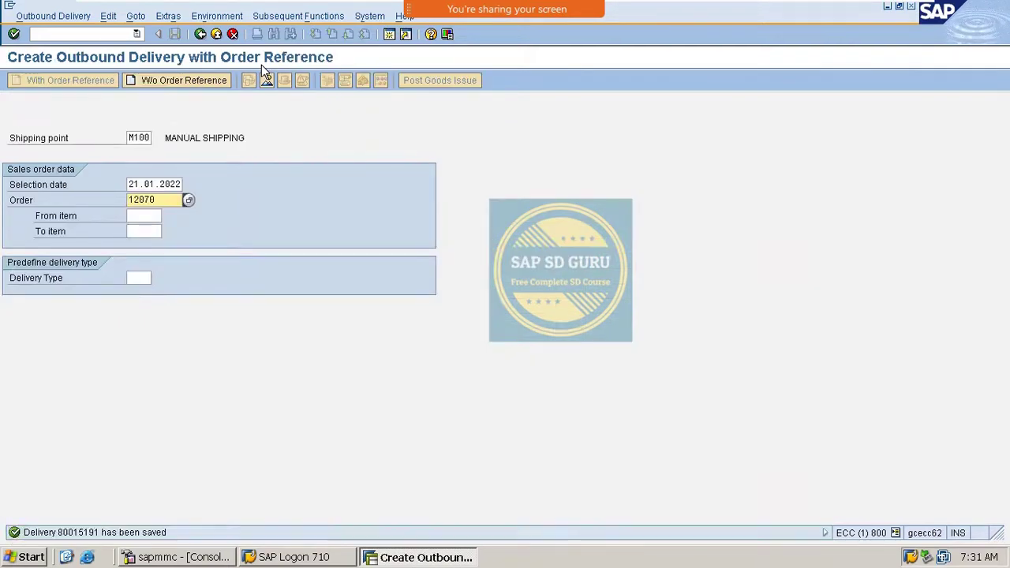
Create the invoice for the saved delivery with transaction VF01 and save it.
{"action": "left_click", "coordinate": [69, 34]}
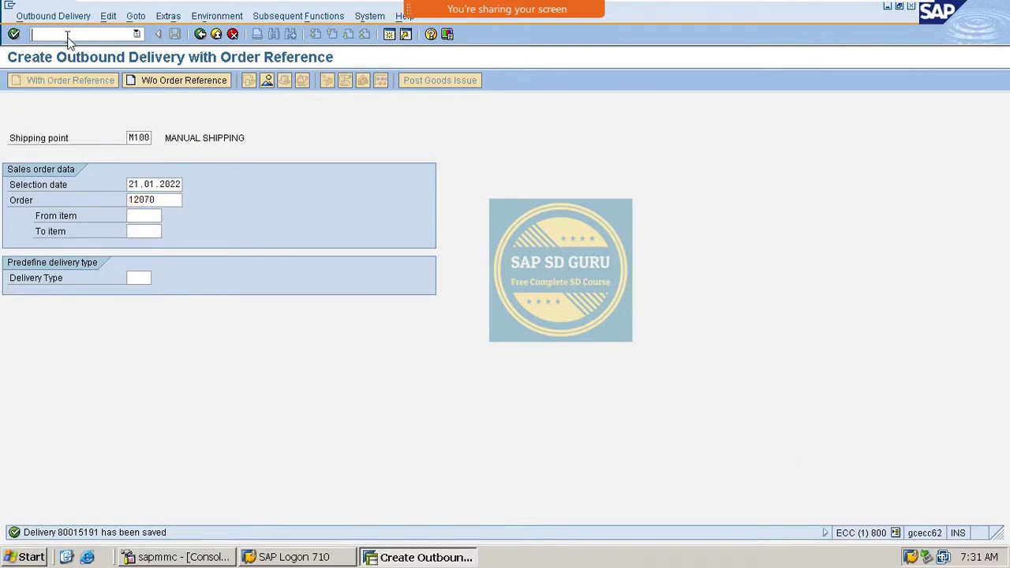
{"action": "type", "text": "/nvf01"}
{"action": "key", "text": "Return"}
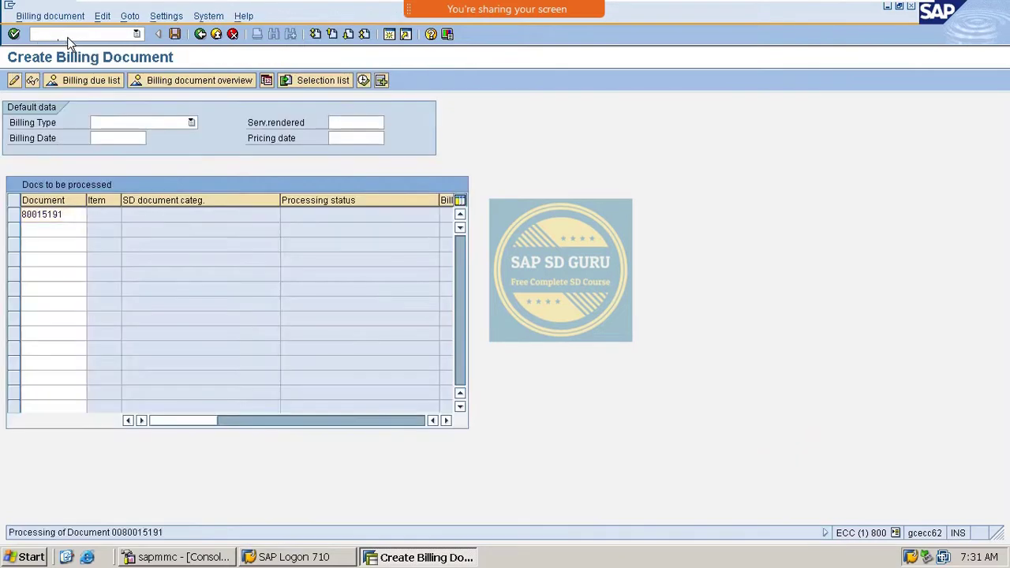
{"action": "key", "text": "Return"}
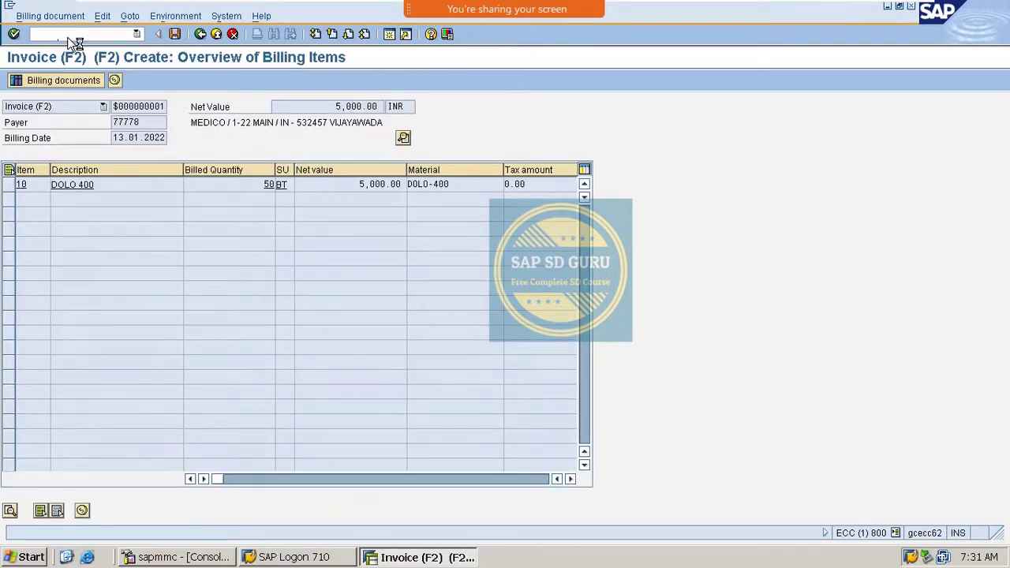
{"action": "key", "text": "ctrl+s"}
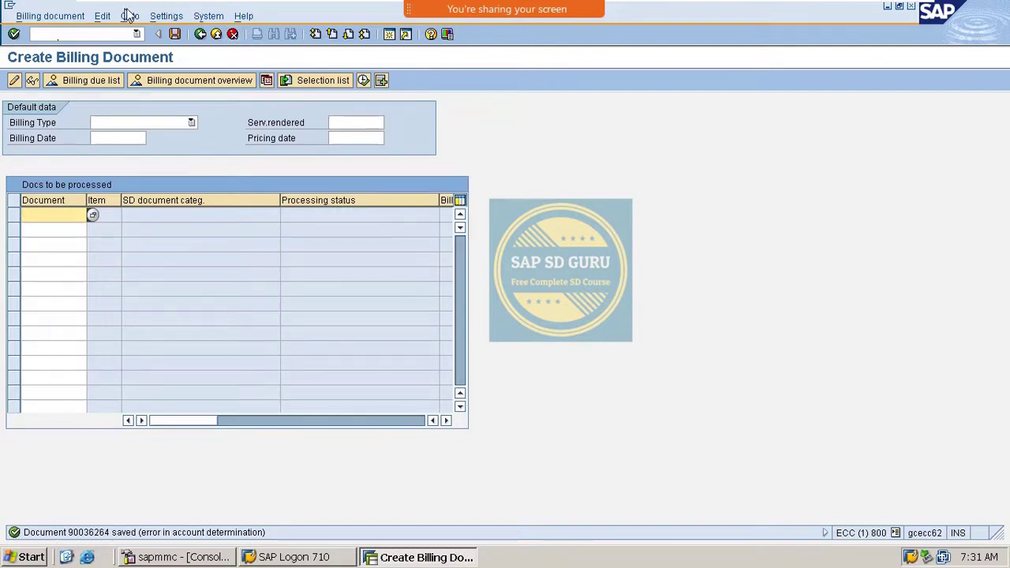
Open the saved invoice's billing items with transaction VF02 and check its net value.
{"action": "left_click", "coordinate": [105, 40]}
{"action": "type", "text": "/nv"}
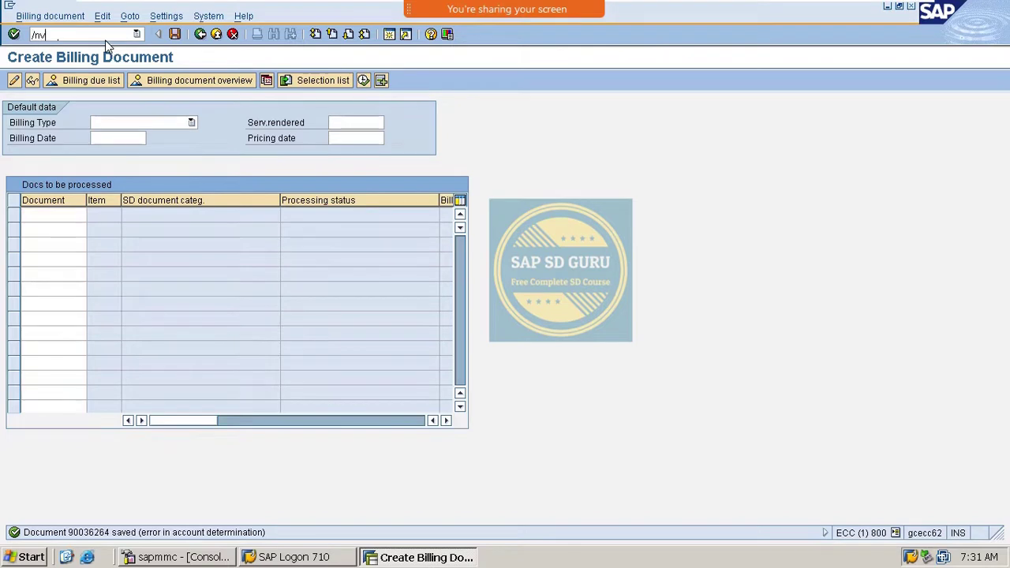
{"action": "type", "text": "f02"}
{"action": "key", "text": "Return"}
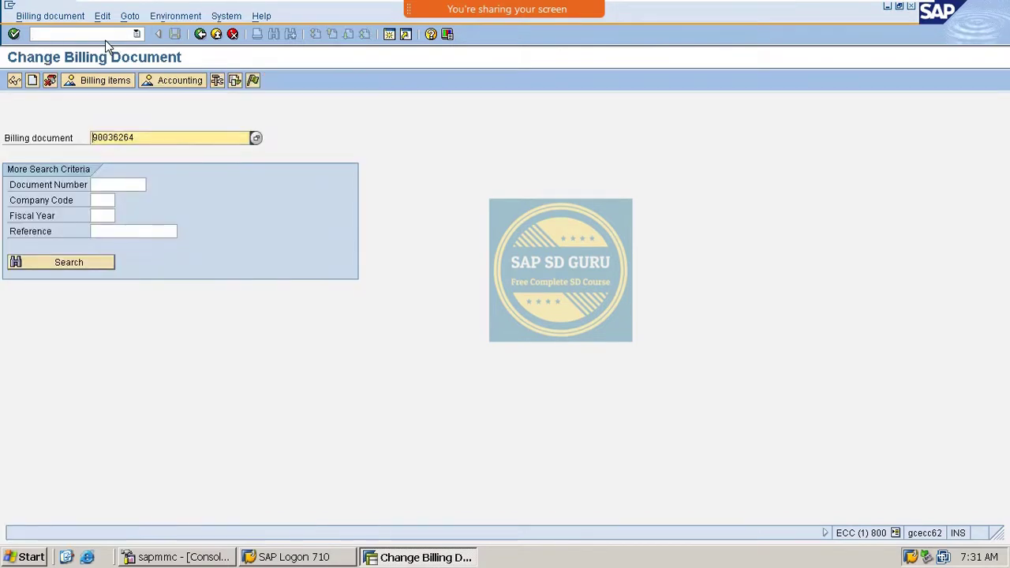
{"action": "left_click_drag", "start_coordinate": [190, 142], "coordinate": [5, 94]}
{"action": "left_click", "coordinate": [112, 84]}
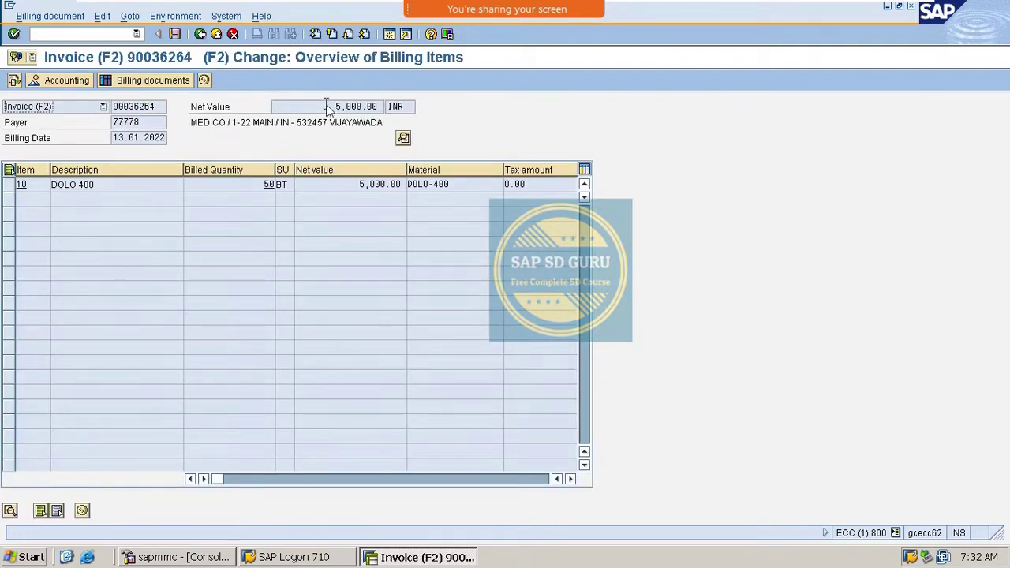
{"action": "left_click_drag", "start_coordinate": [335, 107], "coordinate": [411, 123]}
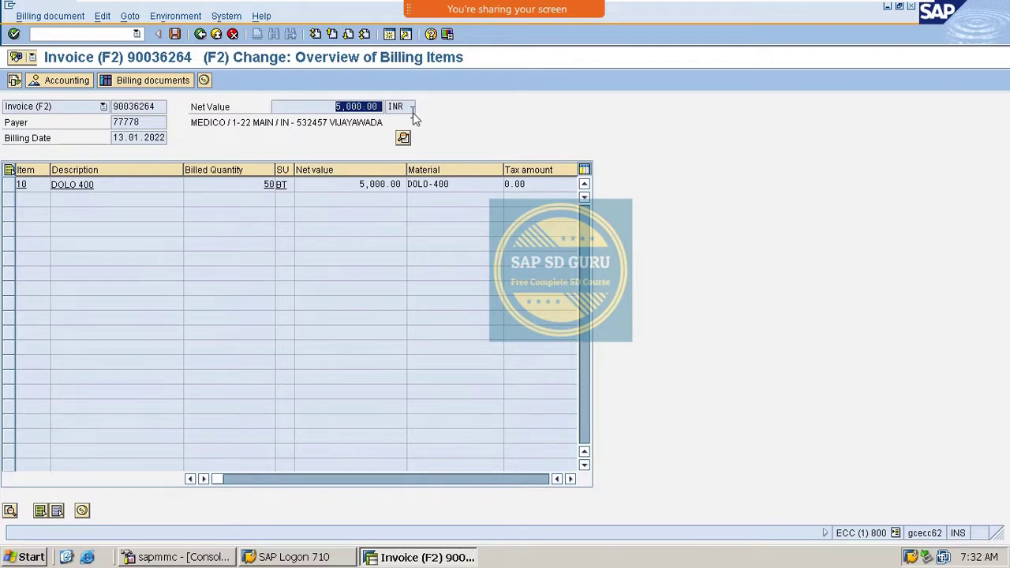
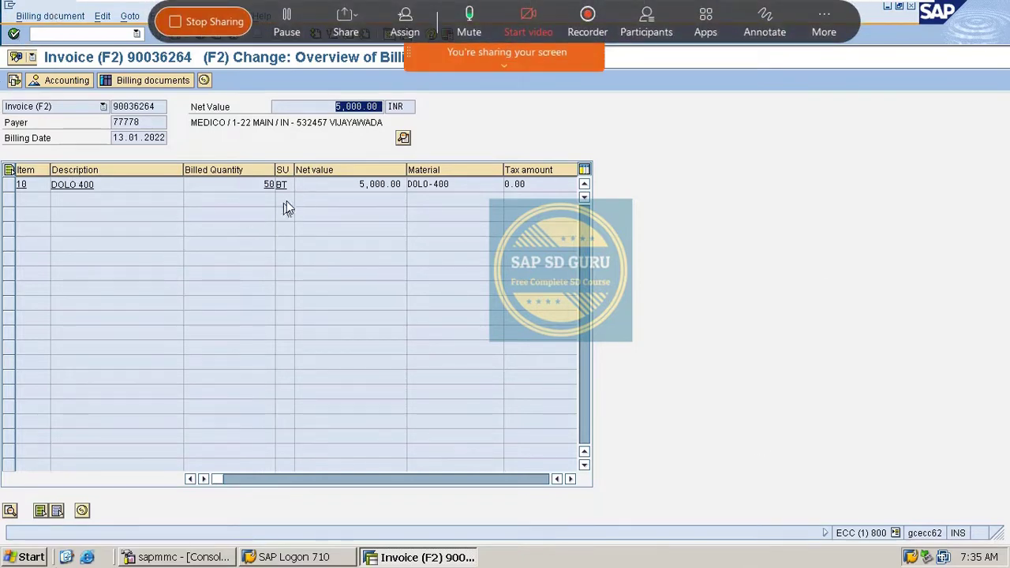
Copy the invoice's document number and open transaction VA01 for a new sales document.
{"action": "left_click_drag", "start_coordinate": [162, 102], "coordinate": [70, 97]}
{"action": "key", "text": "ctrl+c"}
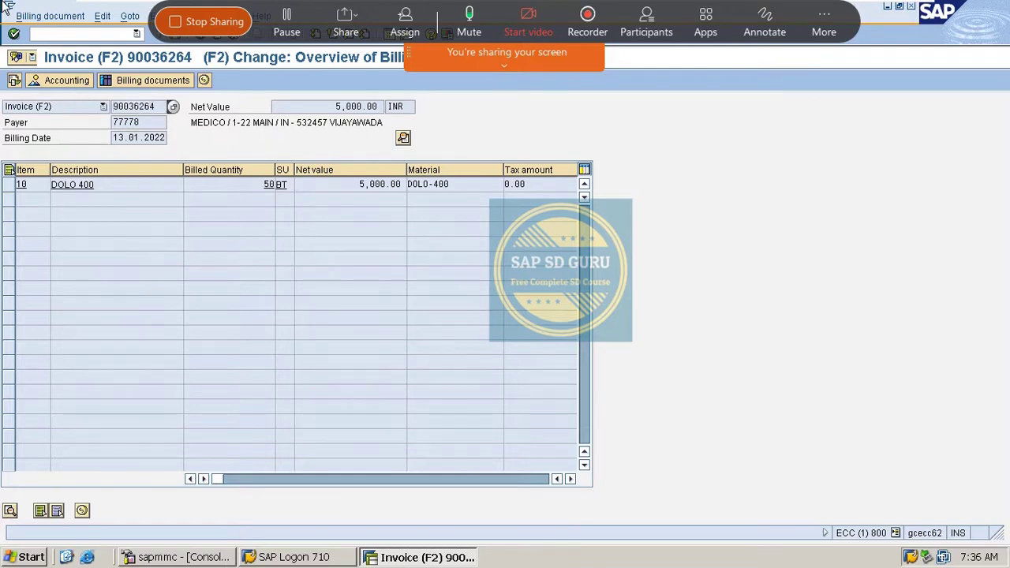
{"action": "left_click", "coordinate": [89, 34]}
{"action": "type", "text": "va01"}
{"action": "key", "text": "Return"}
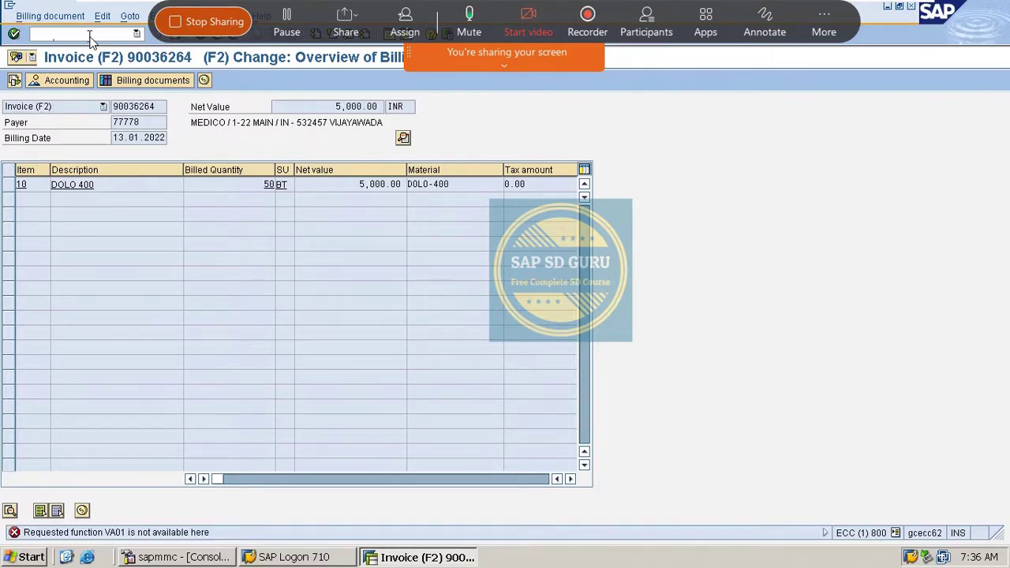
{"action": "type", "text": "/nva01"}
{"action": "key", "text": "Return"}
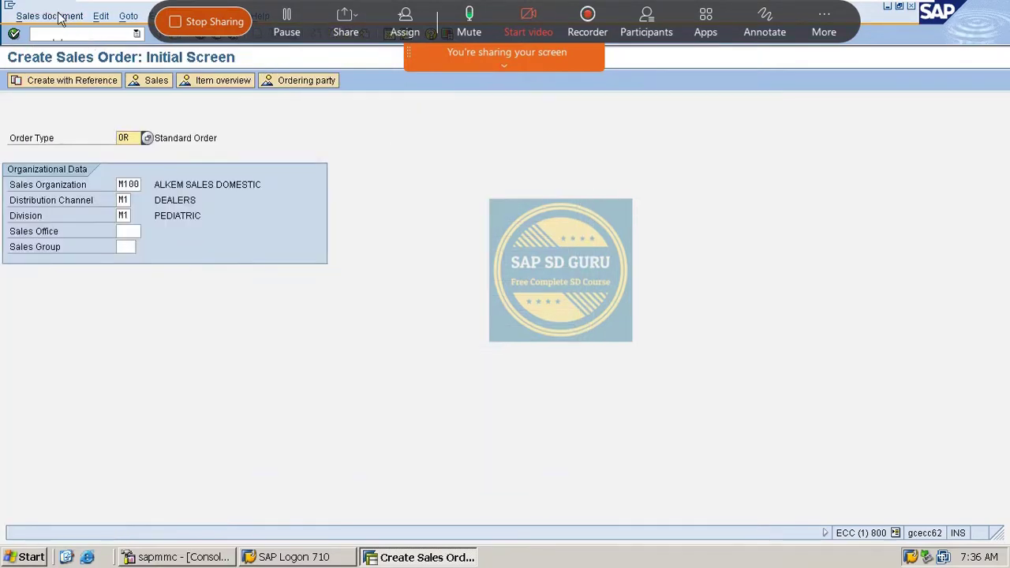
Try order type CR for the new sales document, and open transaction OVAZ in a new session.
{"action": "type", "text": "cr"}
{"action": "key", "text": "Return"}
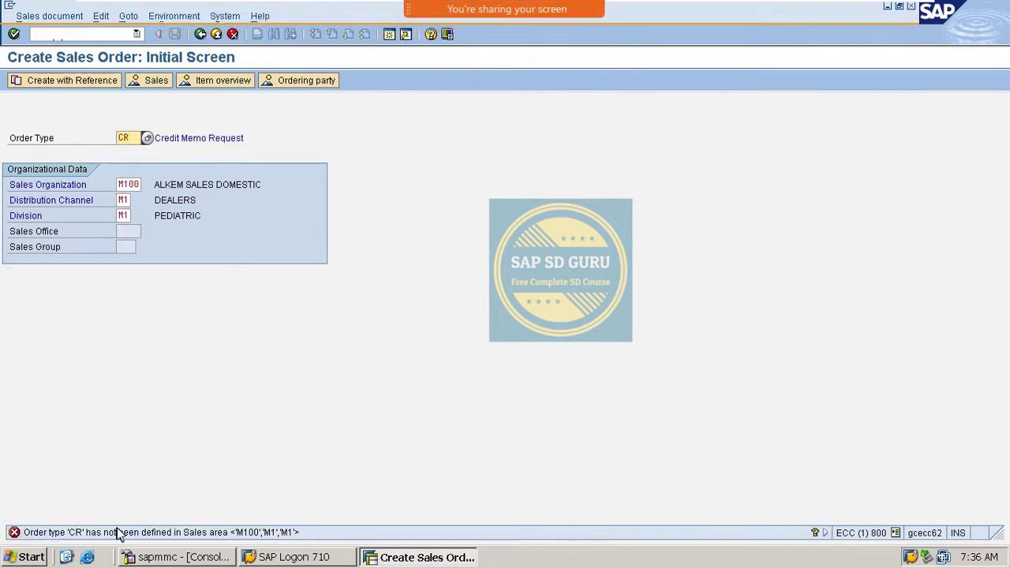
{"action": "left_click", "coordinate": [59, 34]}
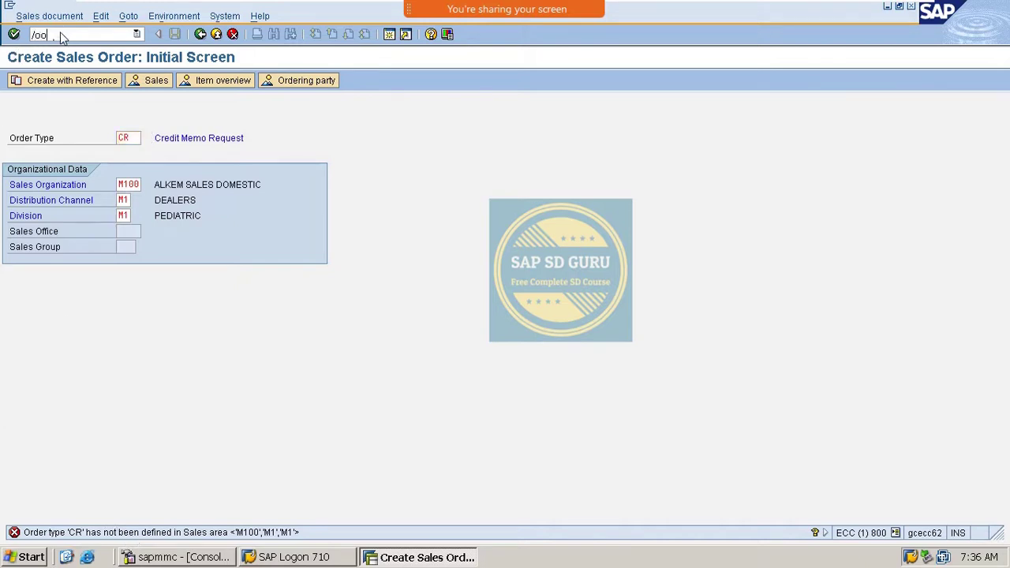
{"action": "type", "text": "/oovaz"}
{"action": "key", "text": "Return"}
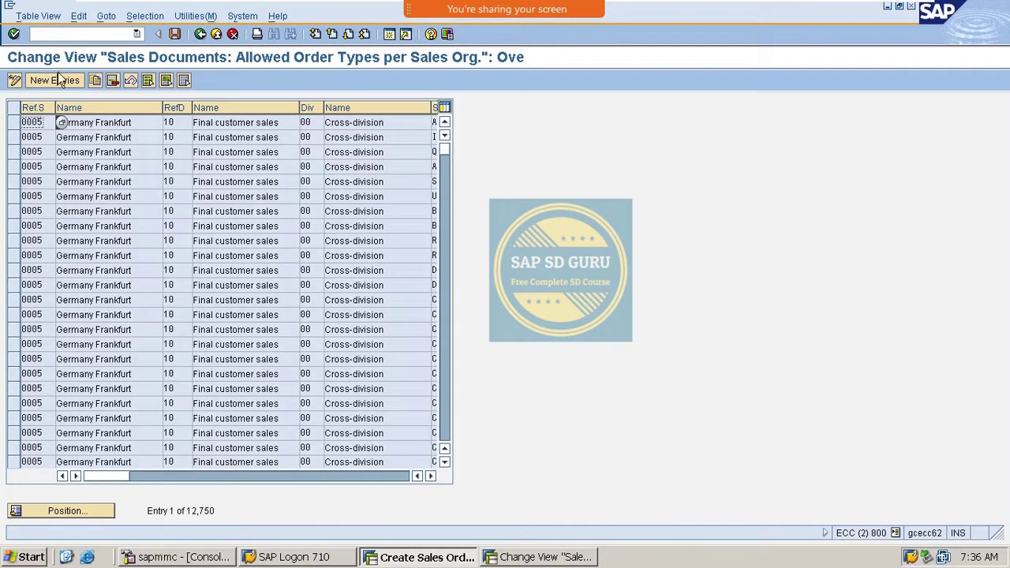
Add an allowed order type entry for sales area M100, M1, M1 with type CR, and save it to customizing request ECCK900004.
{"action": "left_click", "coordinate": [57, 81]}
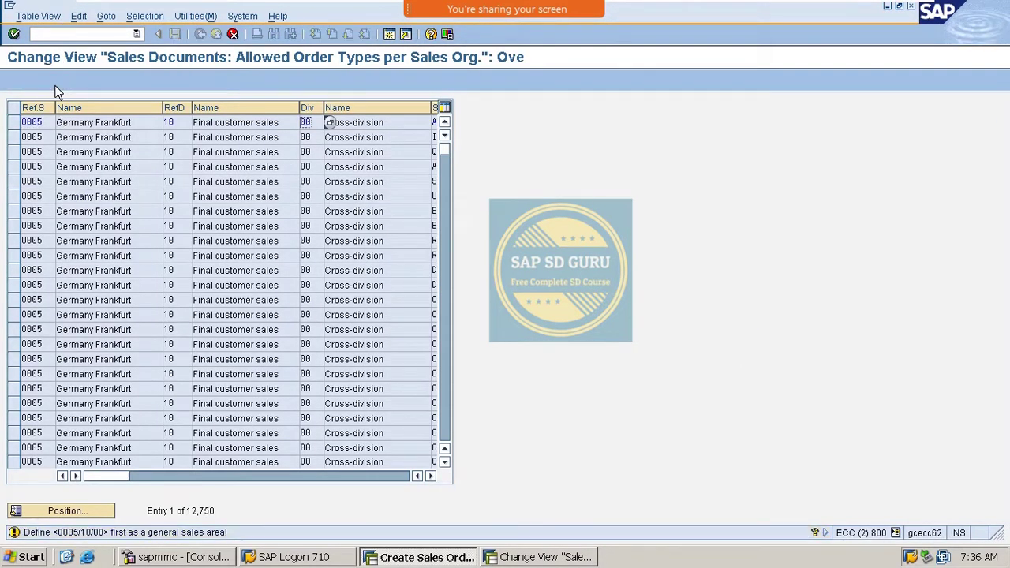
{"action": "key", "text": "Return"}
{"action": "type", "text": "m10"}
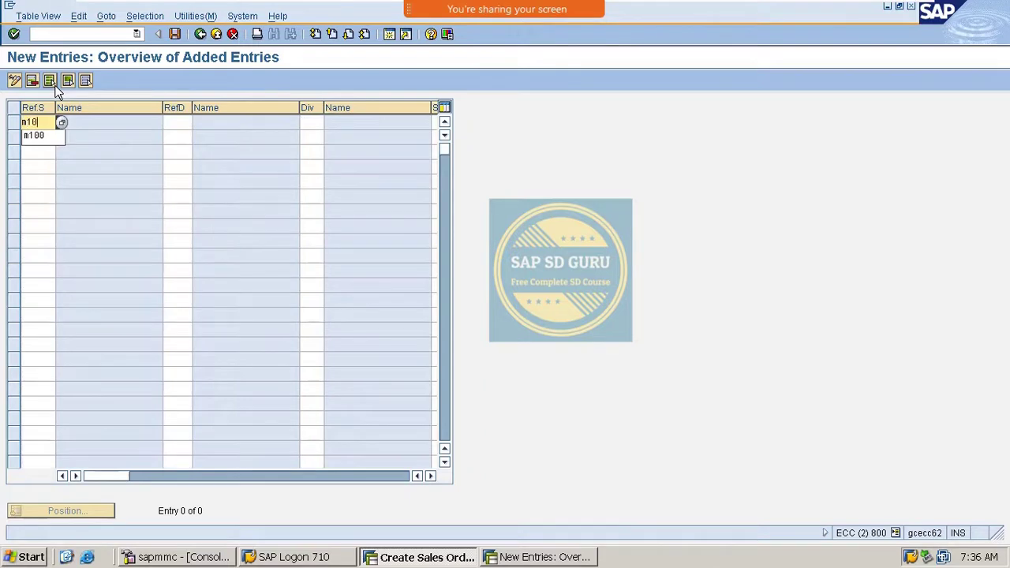
{"action": "type", "text": "0"}
{"action": "key", "text": "Tab"}
{"action": "type", "text": "m1"}
{"action": "key", "text": "Tab"}
{"action": "type", "text": "m1"}
{"action": "key", "text": "Tab"}
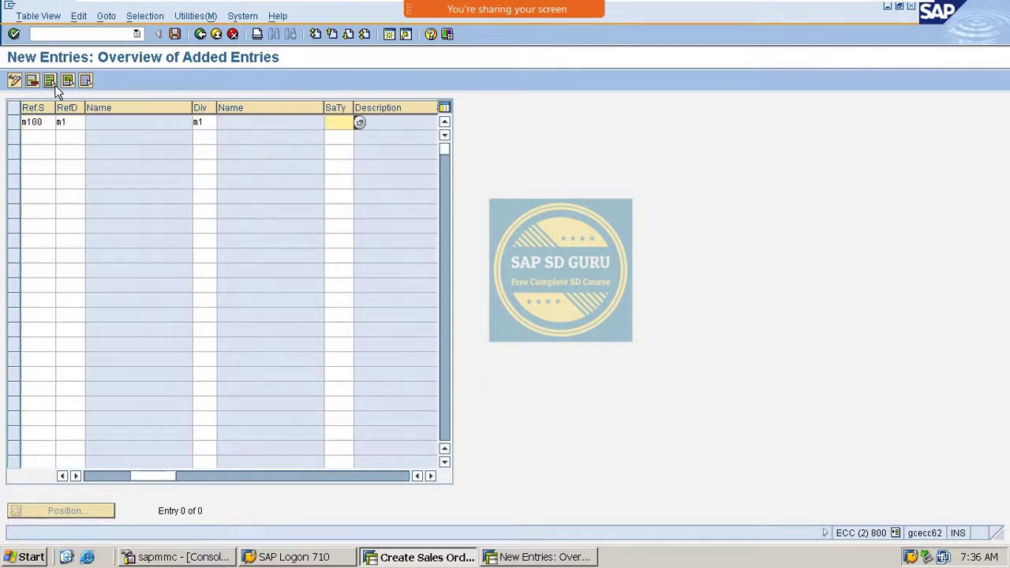
{"action": "type", "text": "CR"}
{"action": "key", "text": "Return"}
{"action": "key", "text": "ctrl+s"}
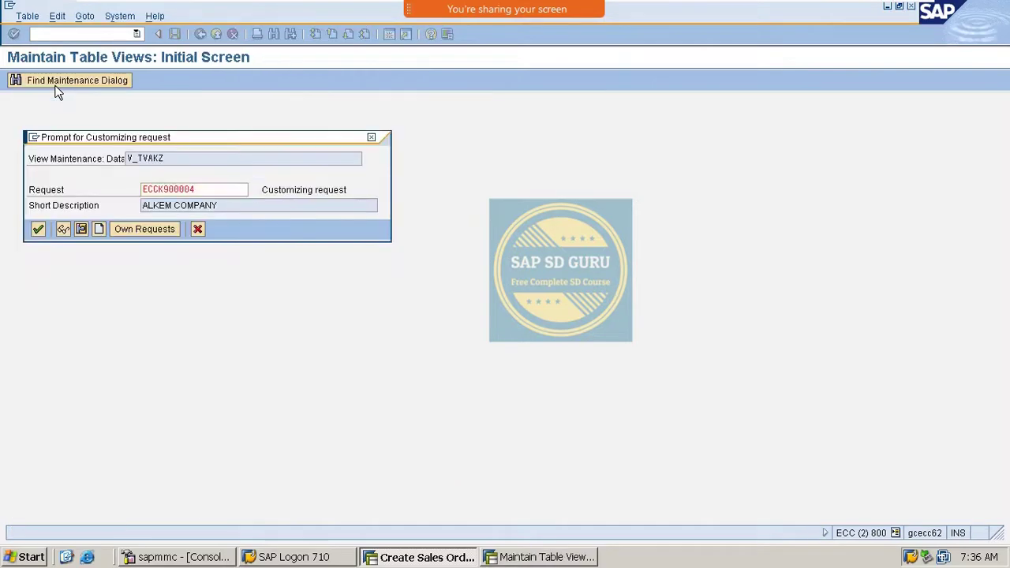
{"action": "key", "text": "Return"}
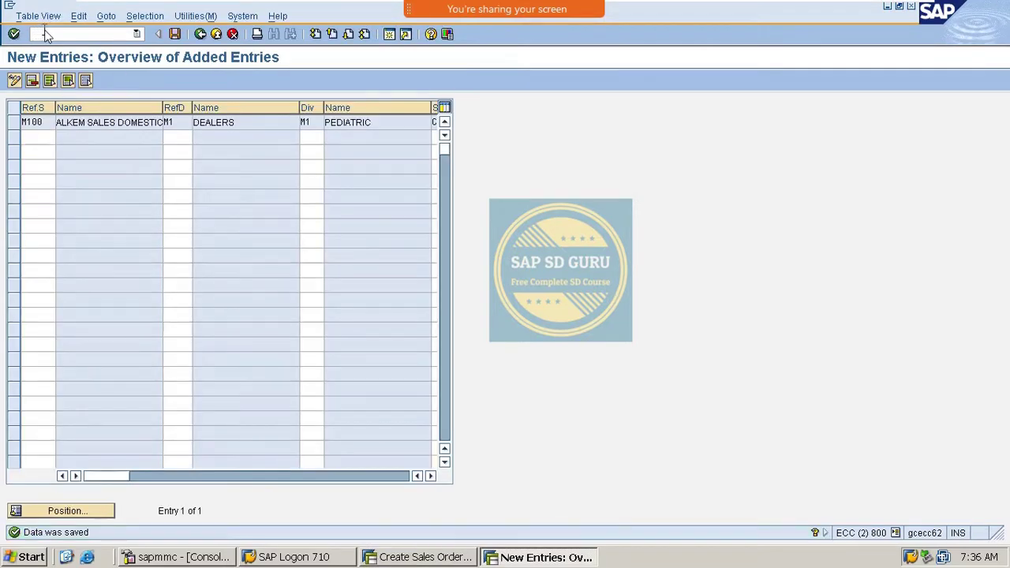
Start a CR credit memo request in transaction VA01 with reference, and paste the copied invoice number as the billing document.
{"action": "type", "text": "/nxd01"}
{"action": "key", "text": "Return"}
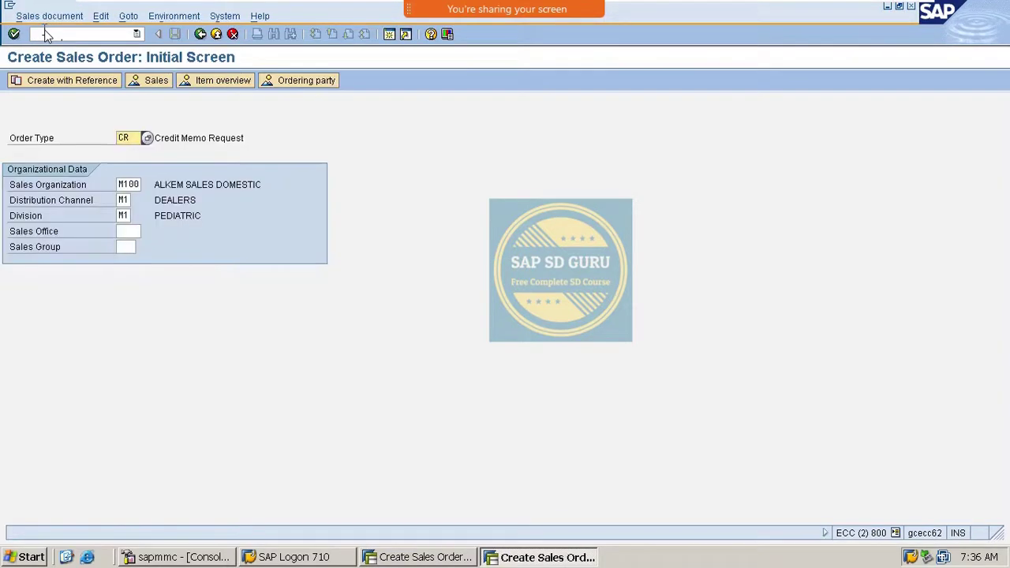
{"action": "key", "text": "Return"}
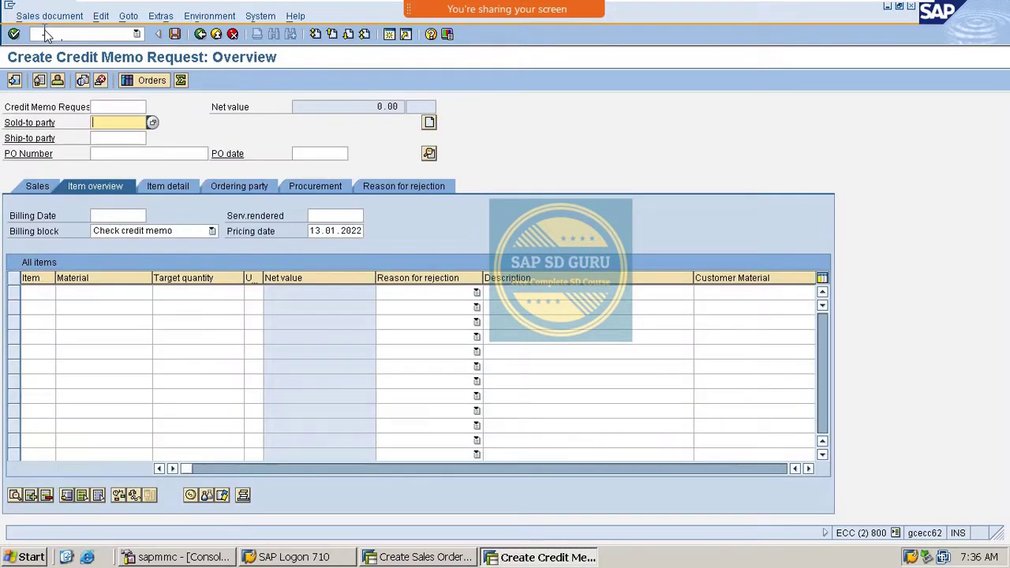
{"action": "left_click", "coordinate": [199, 35]}
{"action": "left_click", "coordinate": [61, 87]}
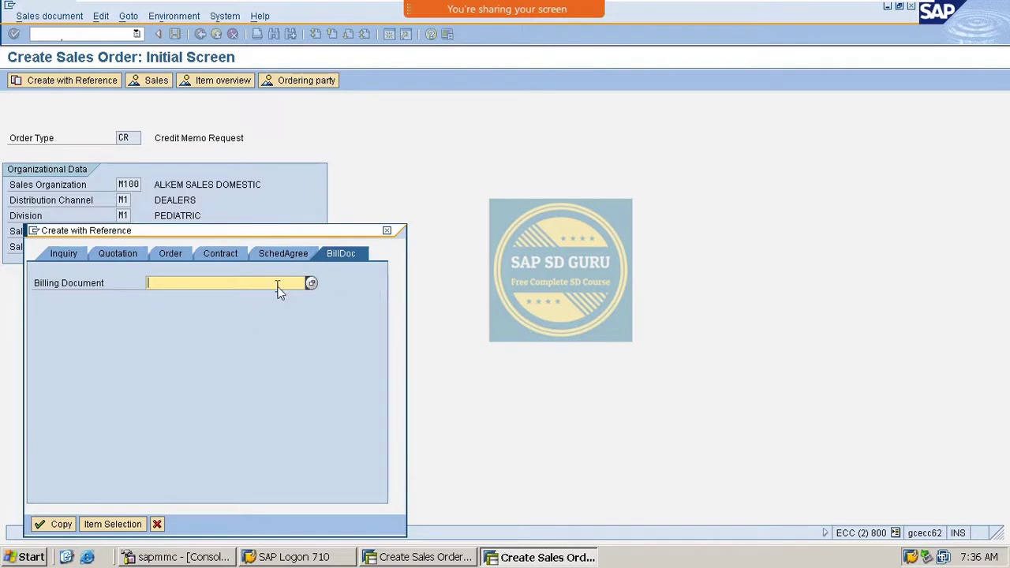
{"action": "key", "text": "ctrl+v"}
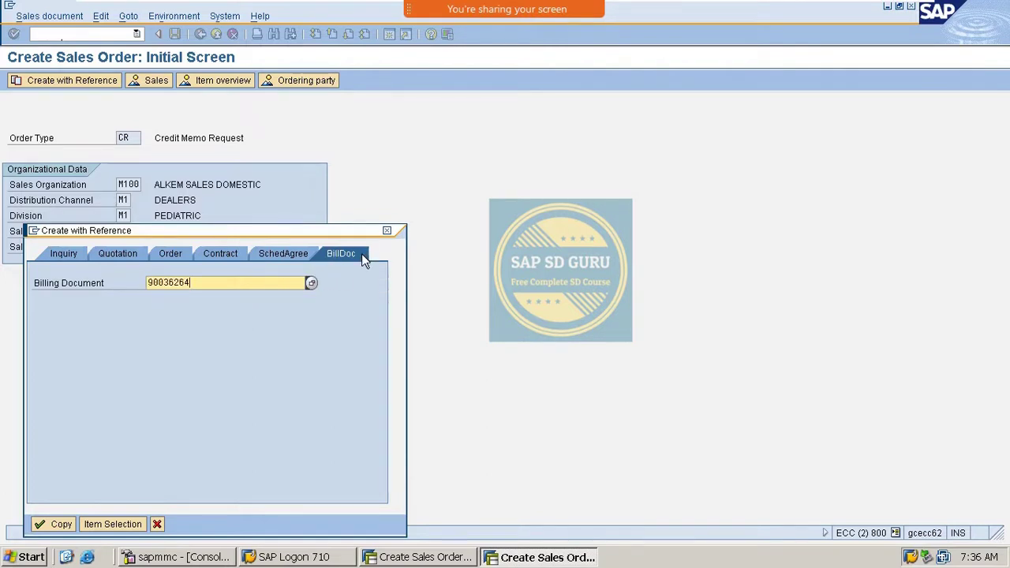
Review the inquiry, quotation, order, contract and scheduling agreement reference options, and return to the entered billing document.
{"action": "left_click", "coordinate": [71, 255]}
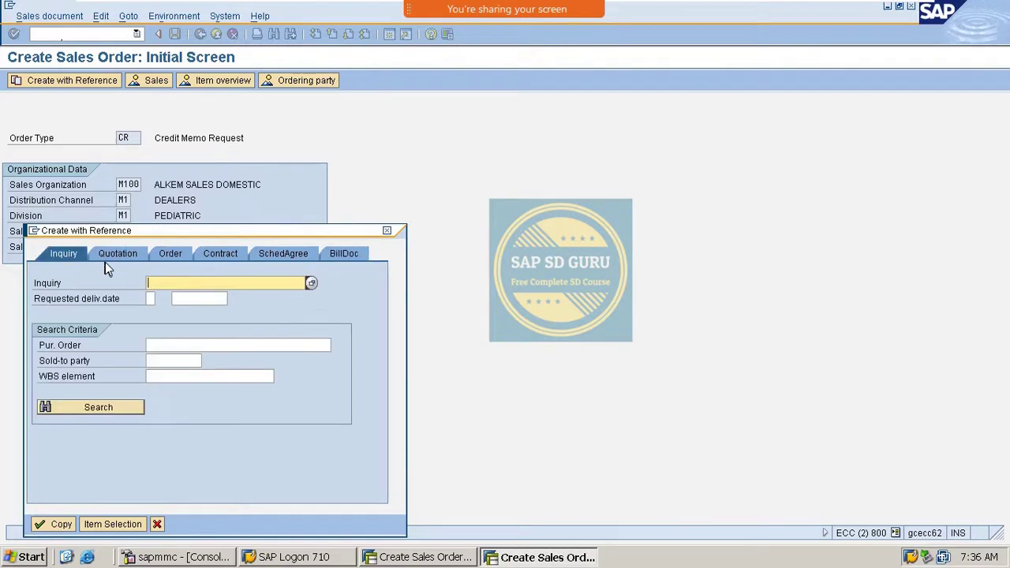
{"action": "left_click", "coordinate": [136, 253]}
{"action": "left_click", "coordinate": [178, 255]}
{"action": "left_click", "coordinate": [220, 253]}
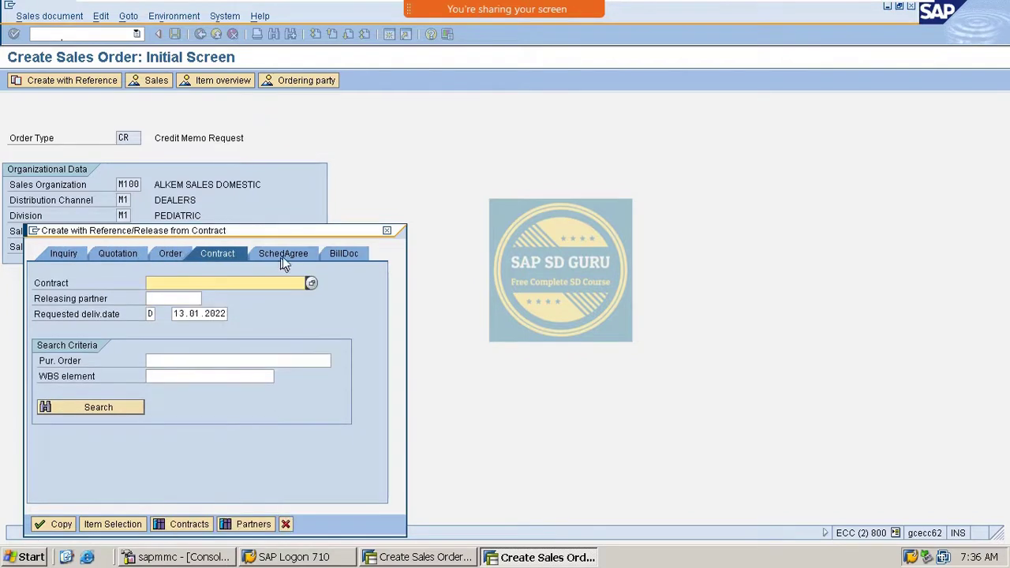
{"action": "left_click", "coordinate": [288, 254]}
{"action": "left_click", "coordinate": [341, 254]}
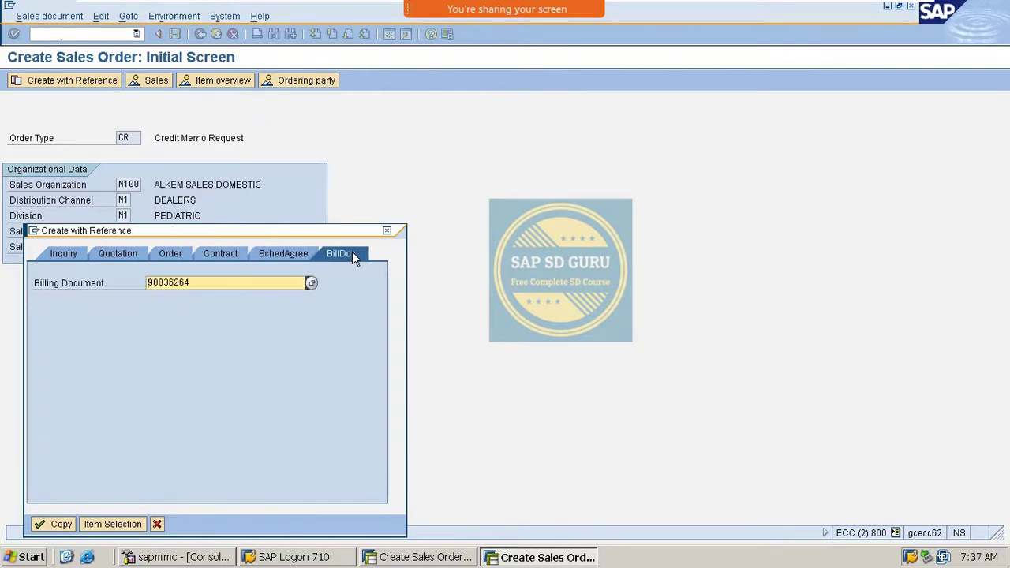
{"action": "left_click_drag", "start_coordinate": [249, 284], "coordinate": [3, 231]}
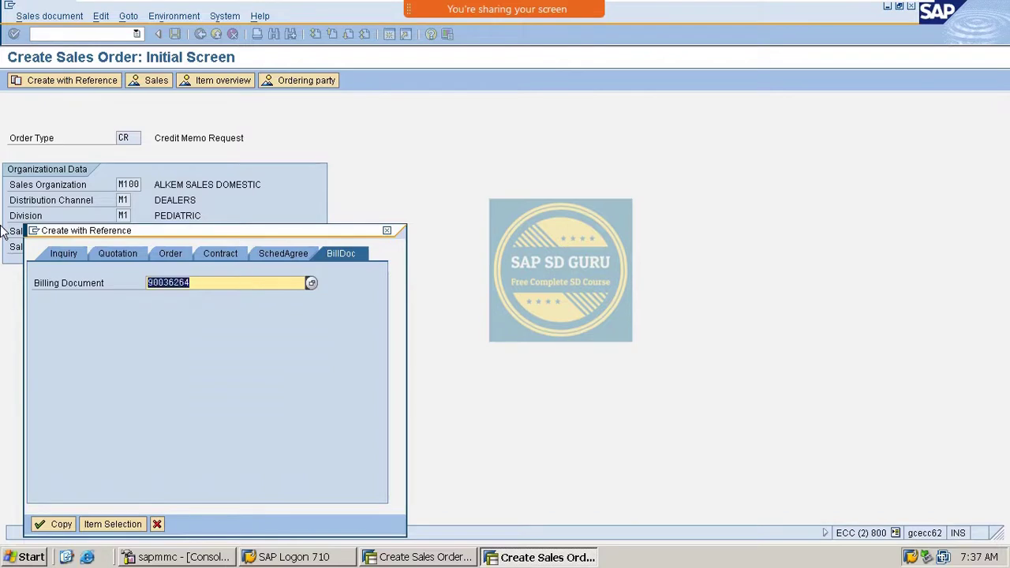
{"action": "key", "text": "Home"}
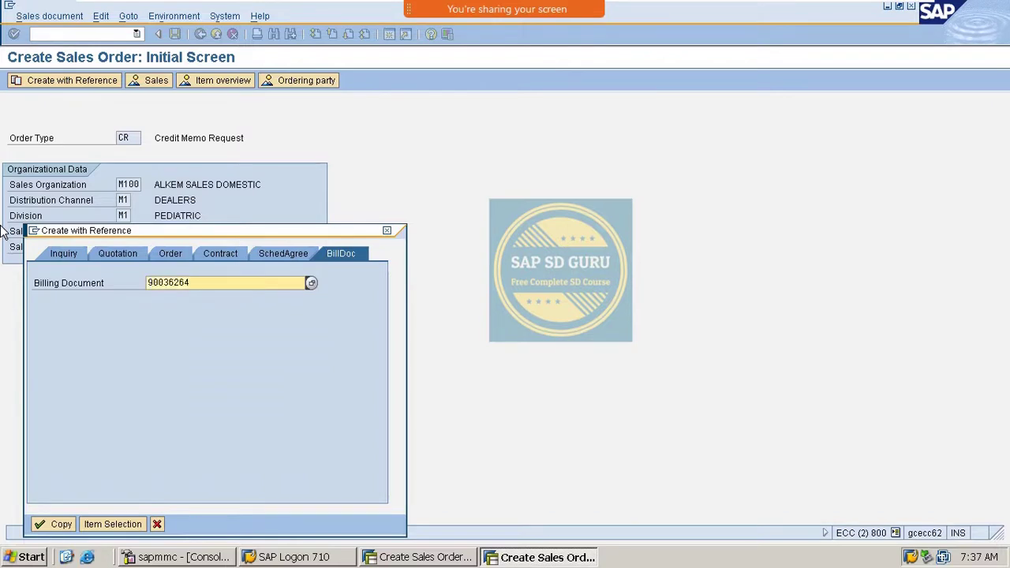
Copy the billing document into the credit memo request, and set its order reason to Marketing material f. Mailing.
{"action": "left_click", "coordinate": [60, 524]}
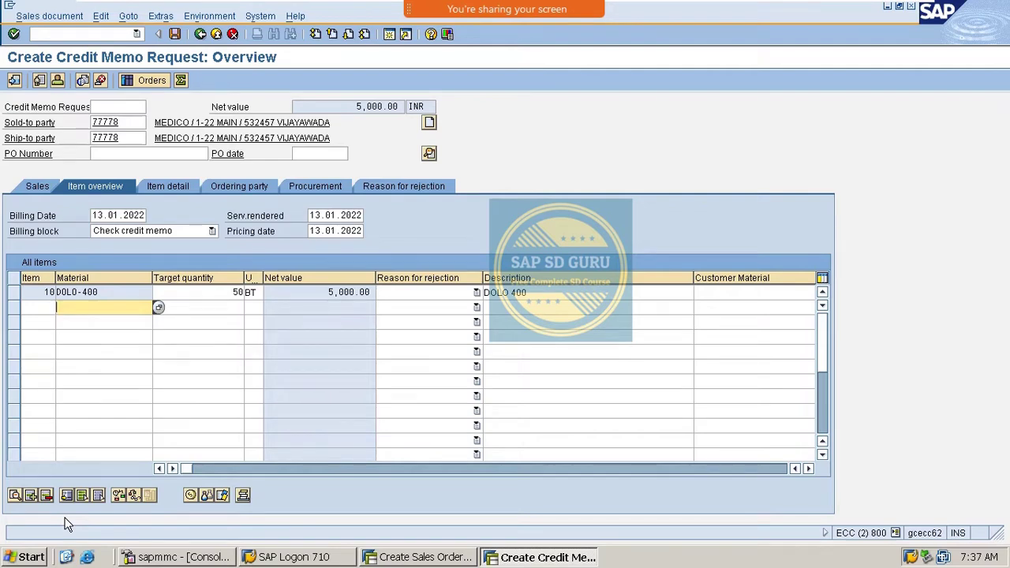
{"action": "left_click", "coordinate": [34, 190]}
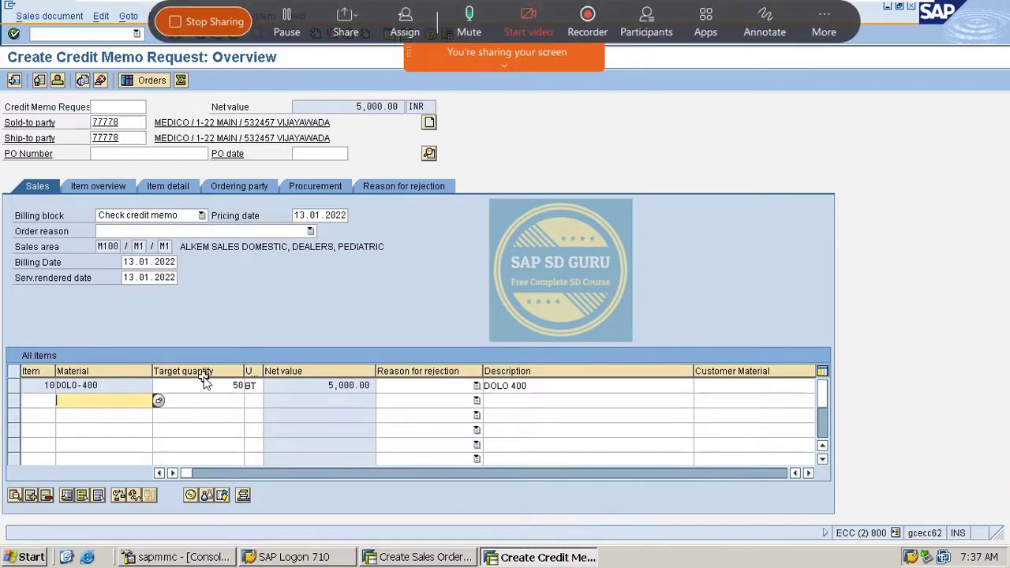
{"action": "left_click", "coordinate": [196, 235]}
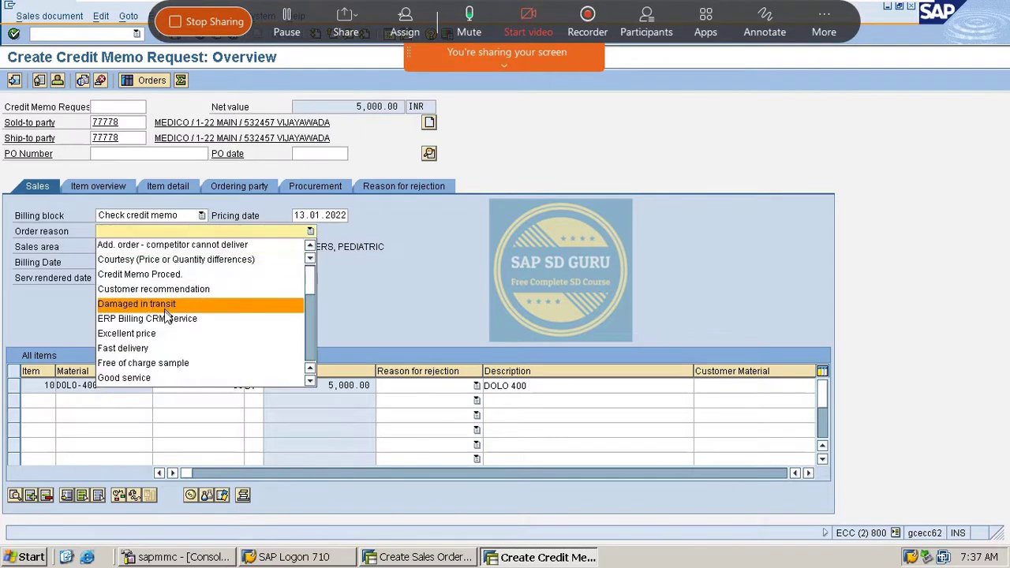
{"action": "scroll", "coordinate": [177, 343], "scroll_direction": "down", "scroll_amount": 3}
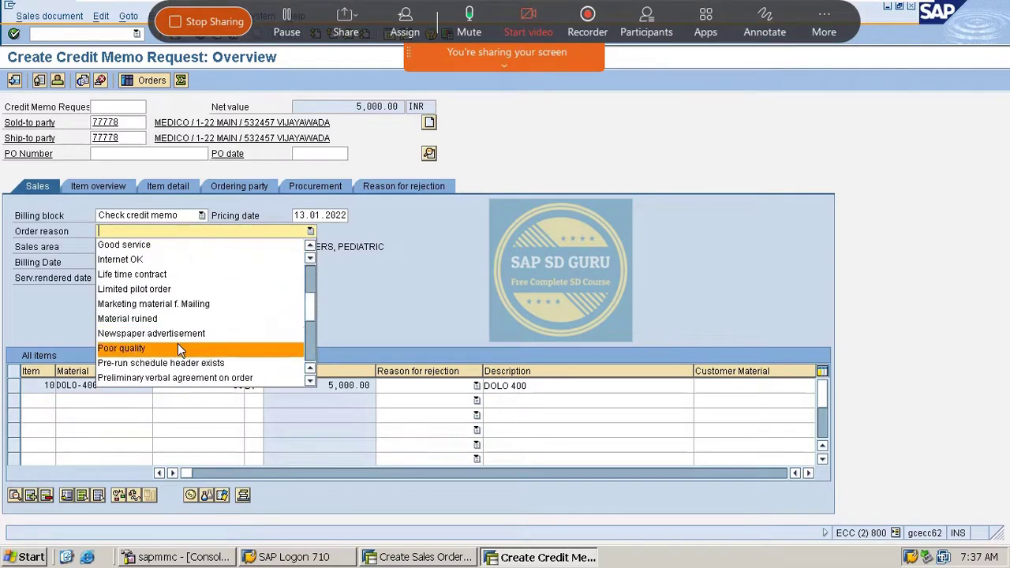
{"action": "left_click", "coordinate": [199, 305]}
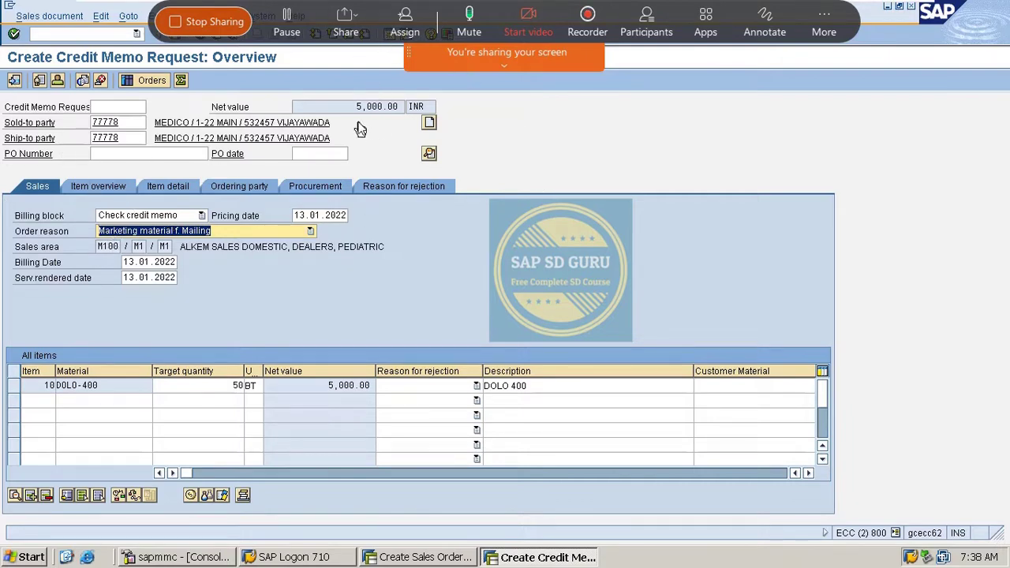
Open the pricing conditions of the DOLO-400 item and set the PR00 price amount to 90 INR.
{"action": "left_click_drag", "start_coordinate": [354, 107], "coordinate": [434, 104]}
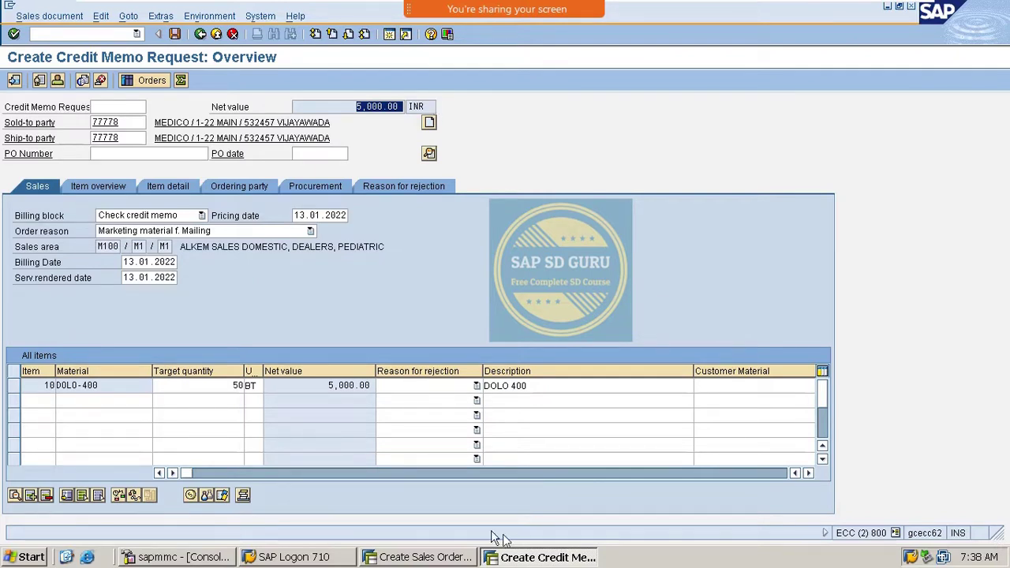
{"action": "double_click", "coordinate": [198, 387]}
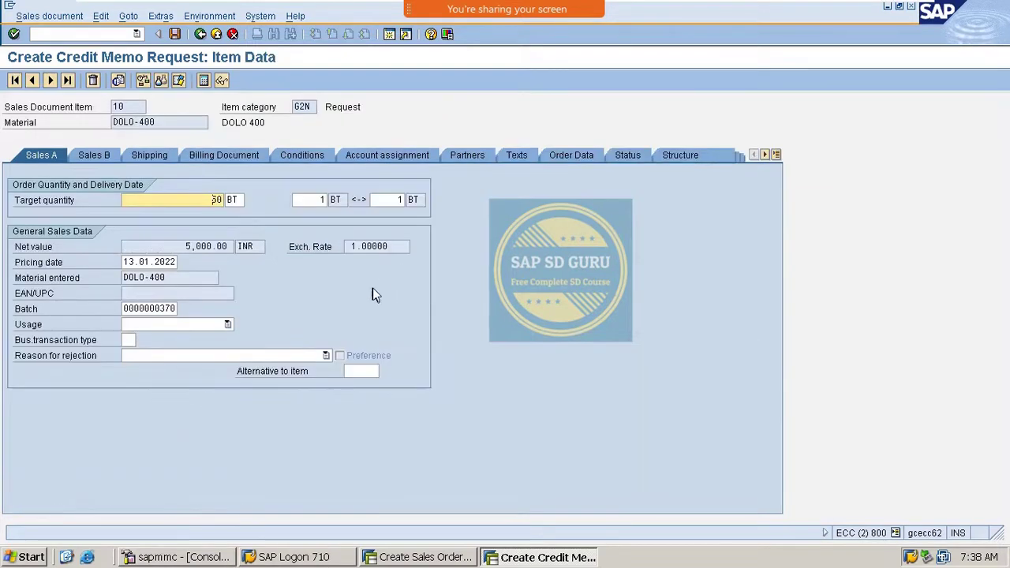
{"action": "left_click", "coordinate": [308, 152]}
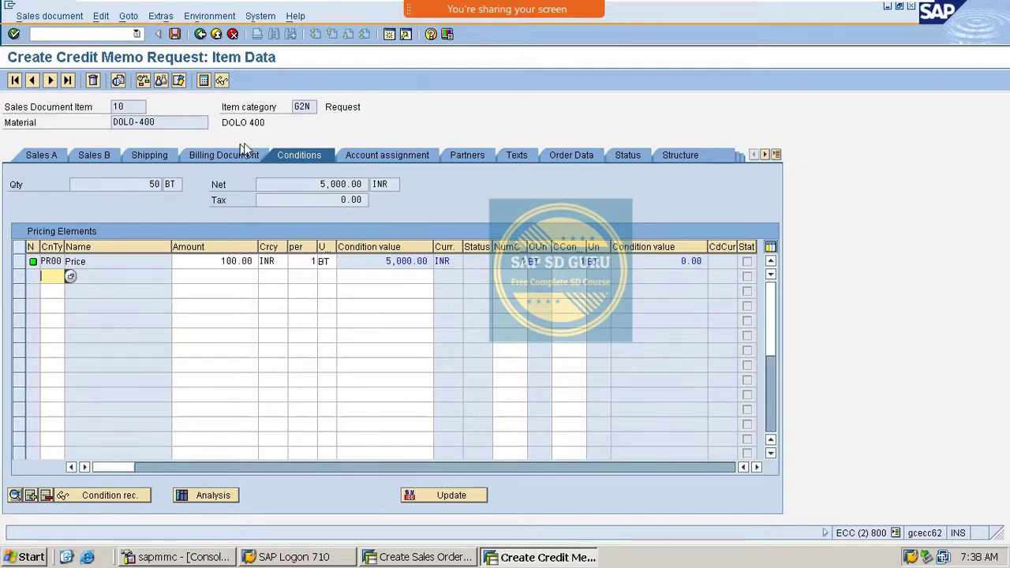
{"action": "left_click_drag", "start_coordinate": [213, 260], "coordinate": [306, 271]}
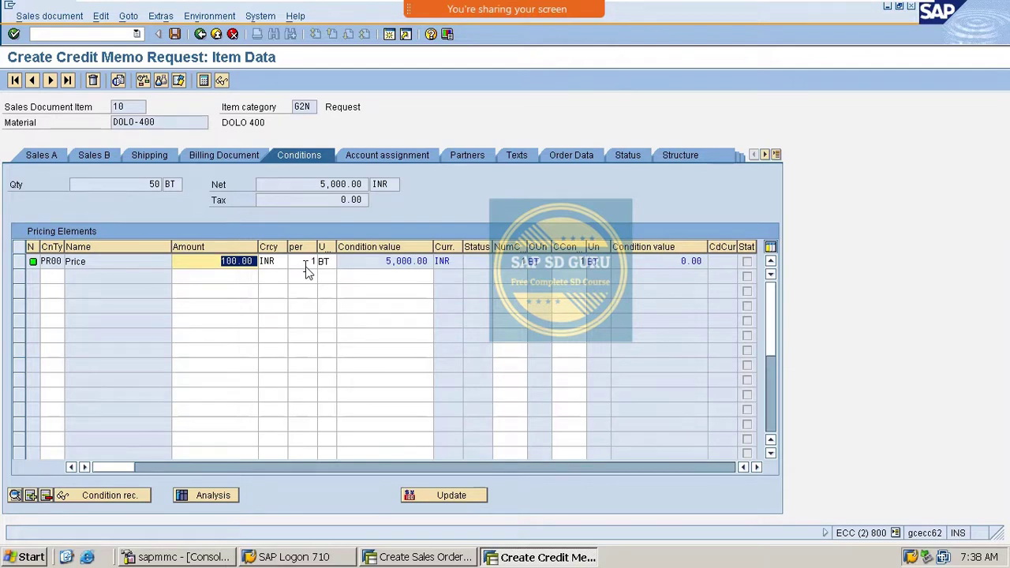
{"action": "type", "text": "90"}
{"action": "key", "text": "Return"}
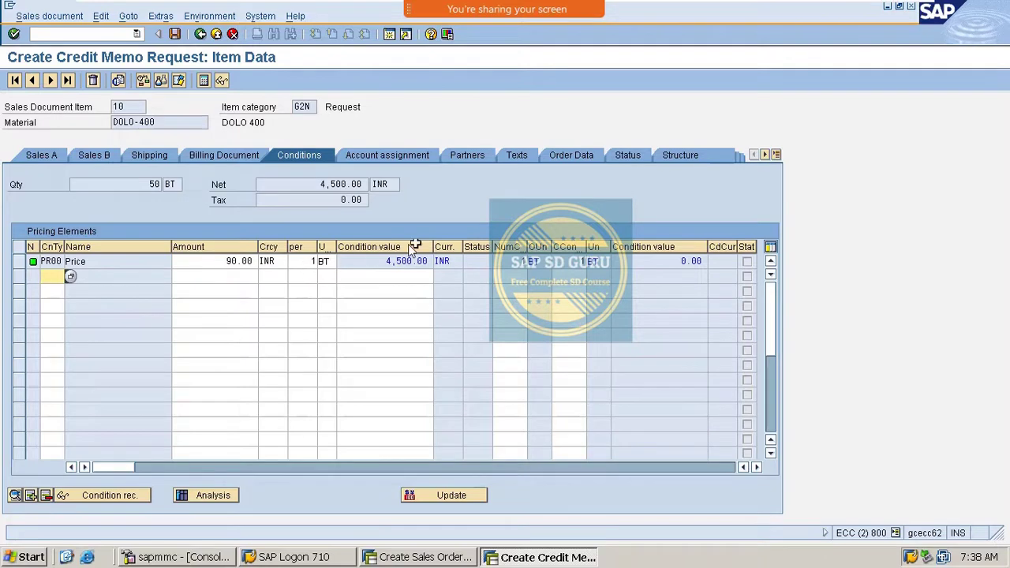
Check the item's condition value, and set the PR00 price amount to 5 INR.
{"action": "left_click", "coordinate": [385, 265]}
{"action": "double_click", "coordinate": [385, 265]}
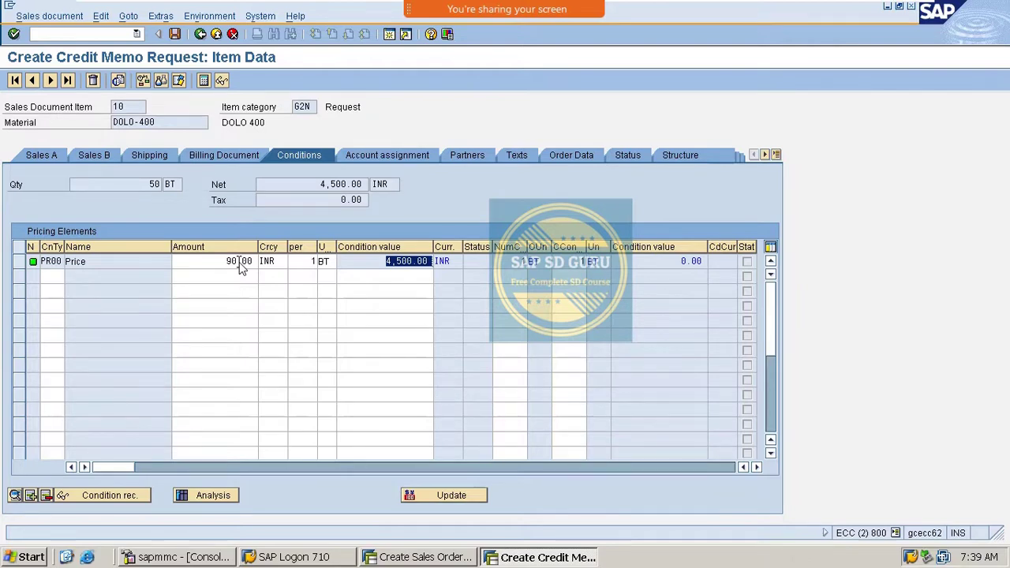
{"action": "left_click_drag", "start_coordinate": [220, 267], "coordinate": [326, 283]}
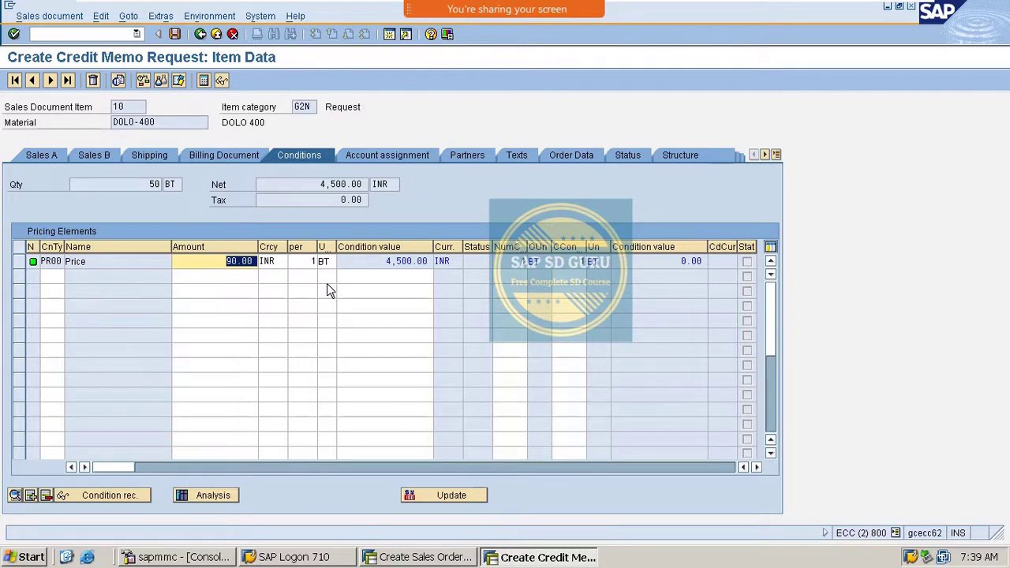
{"action": "type", "text": "5"}
{"action": "key", "text": "Return"}
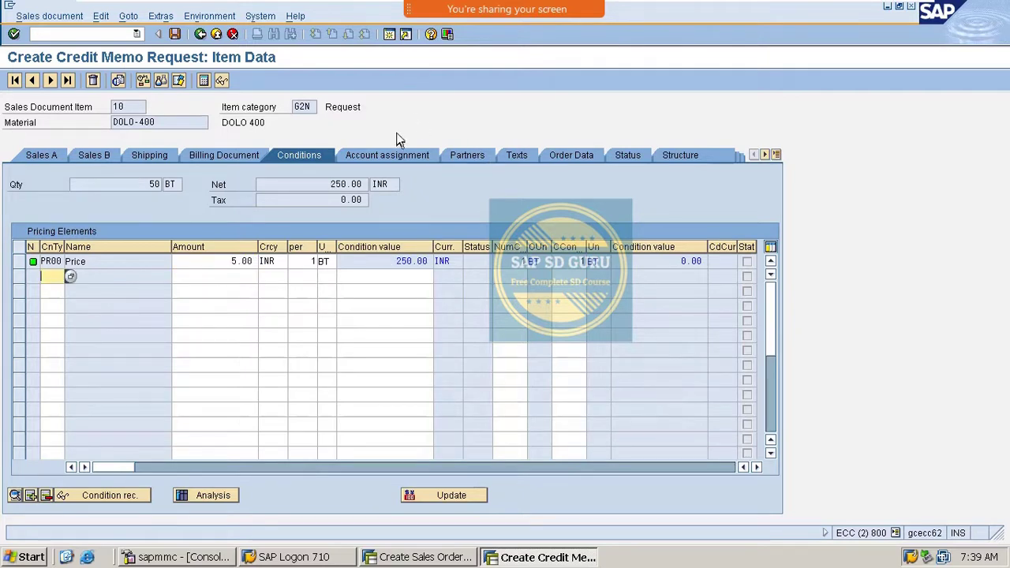
Set the PR00 price amount to 10 INR, and check the net value back in the credit memo request overview.
{"action": "left_click_drag", "start_coordinate": [221, 263], "coordinate": [410, 280]}
{"action": "type", "text": "10"}
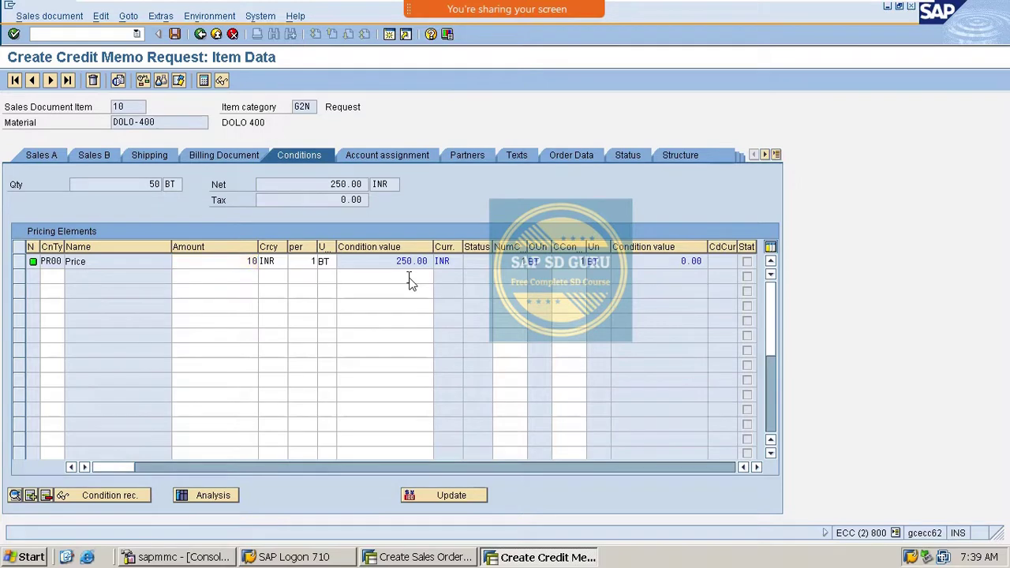
{"action": "key", "text": "Return"}
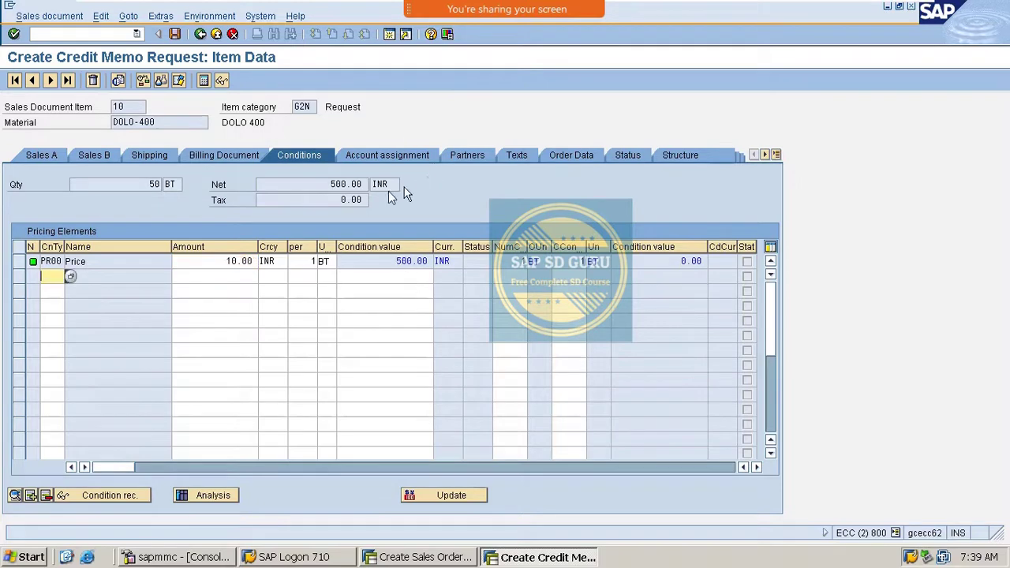
{"action": "double_click", "coordinate": [333, 183]}
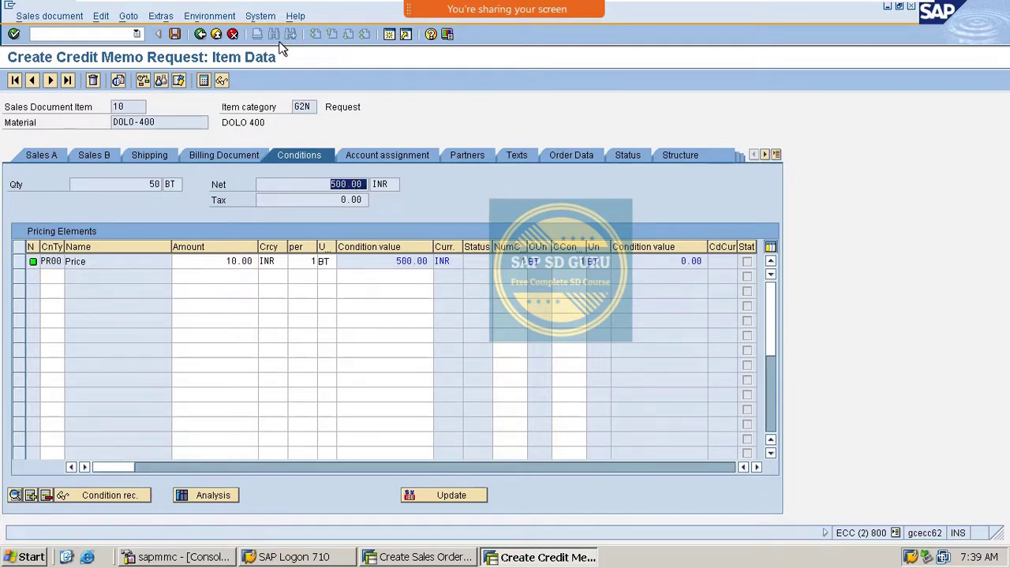
{"action": "left_click", "coordinate": [215, 35]}
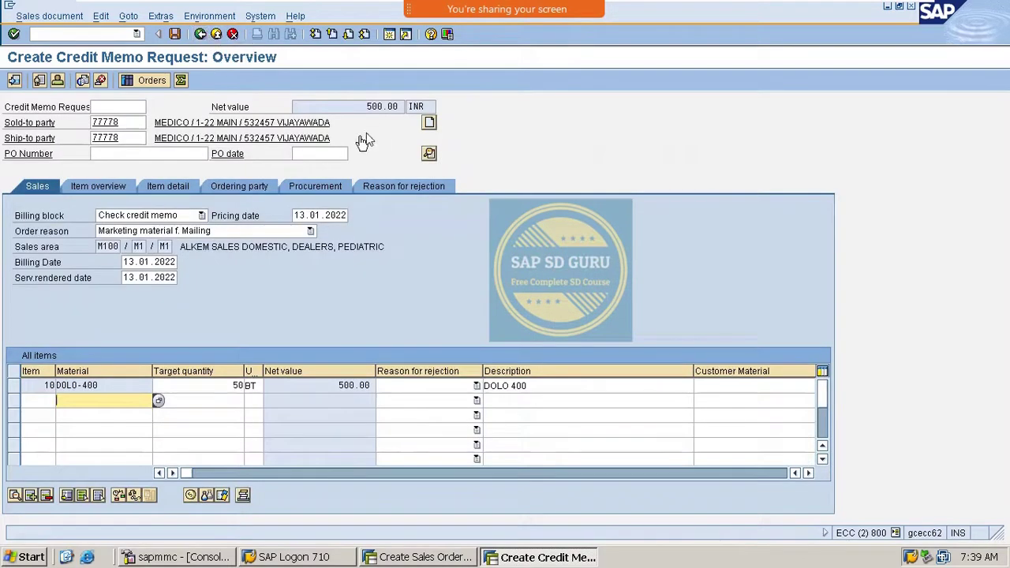
{"action": "double_click", "coordinate": [368, 108]}
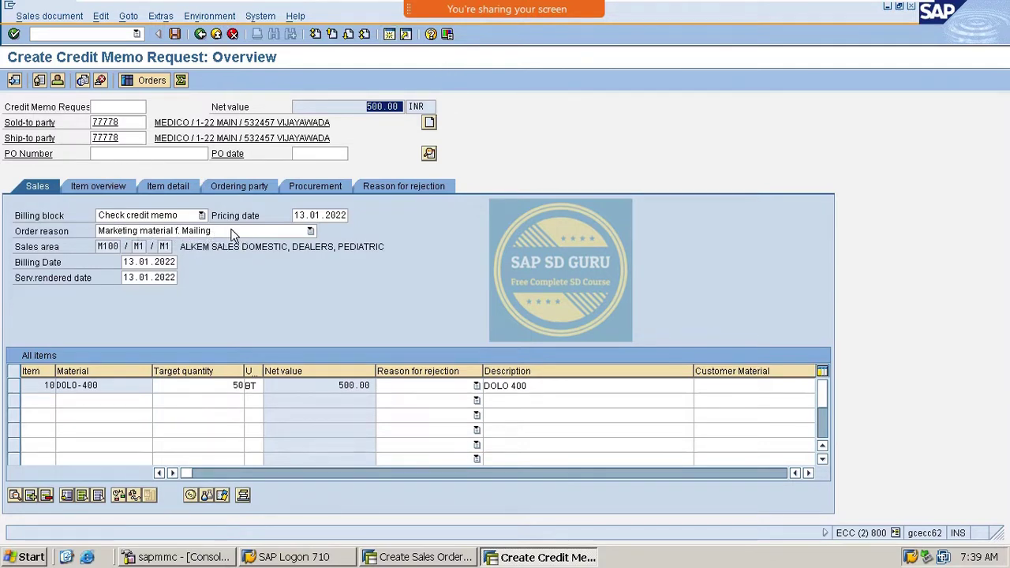
Remove the billing block from the credit memo request, leaving the order reason as is, and save the request.
{"action": "left_click", "coordinate": [306, 230]}
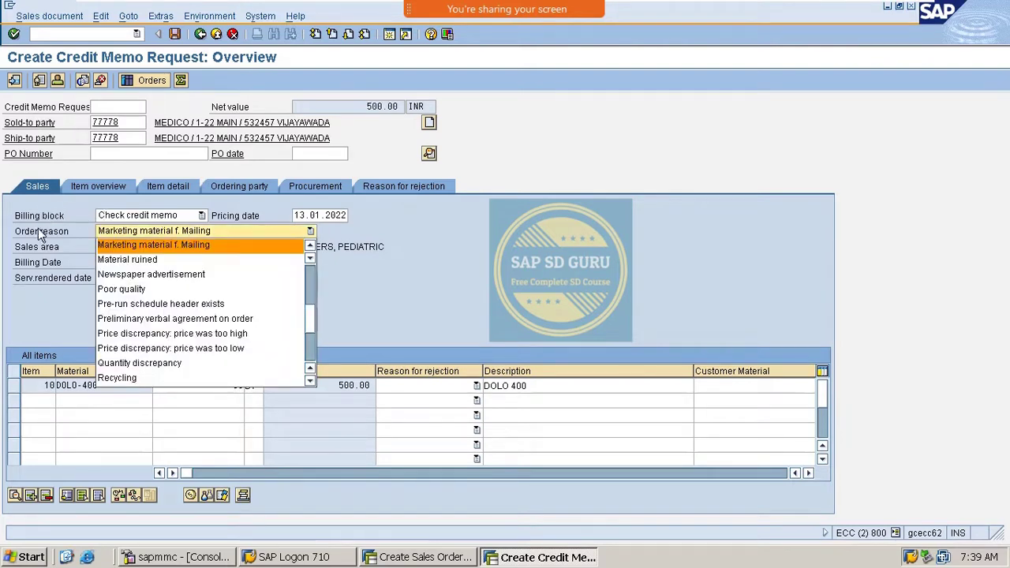
{"action": "left_click", "coordinate": [149, 230]}
{"action": "left_click", "coordinate": [147, 215]}
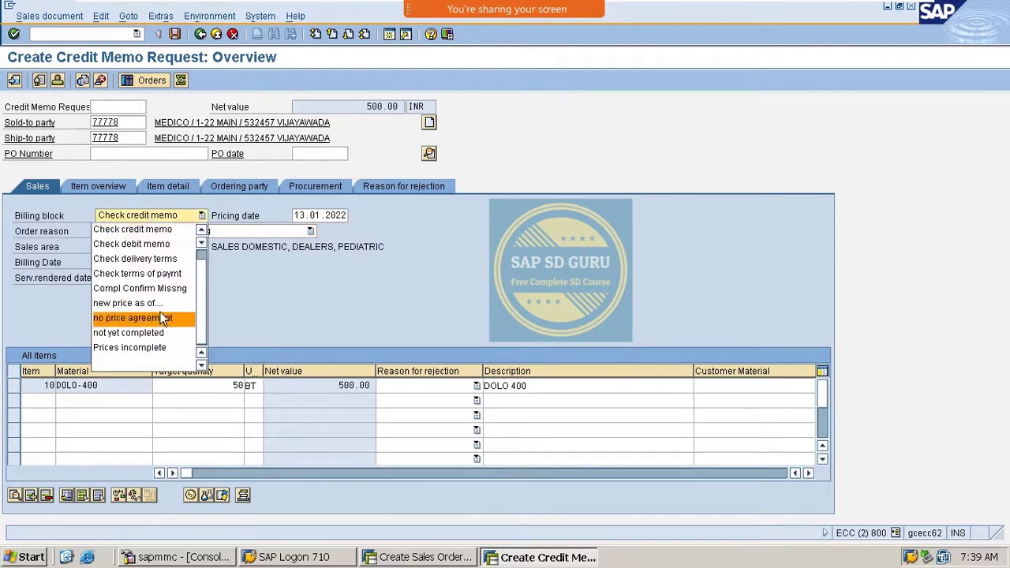
{"action": "left_click", "coordinate": [155, 363]}
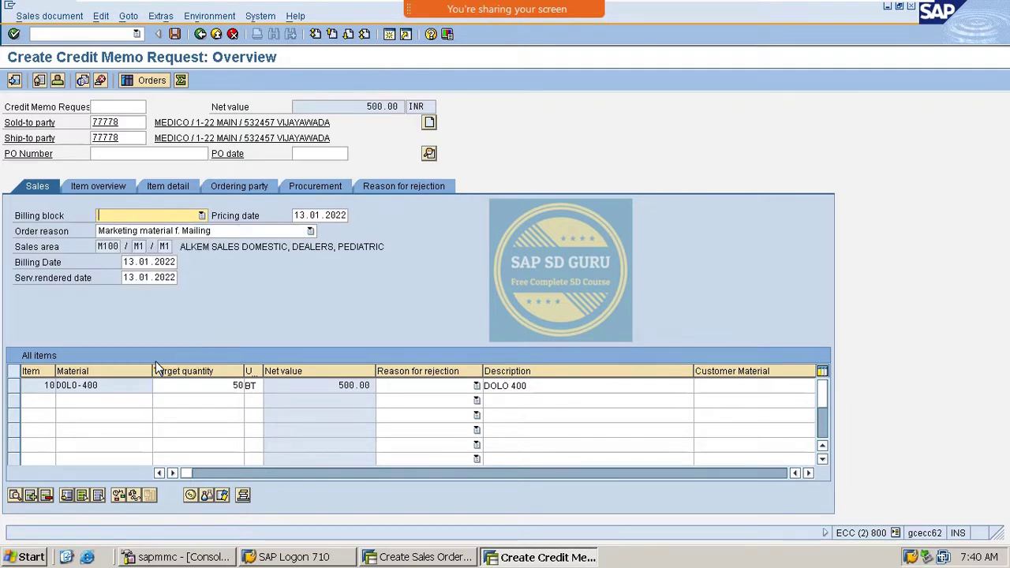
{"action": "left_click", "coordinate": [176, 40]}
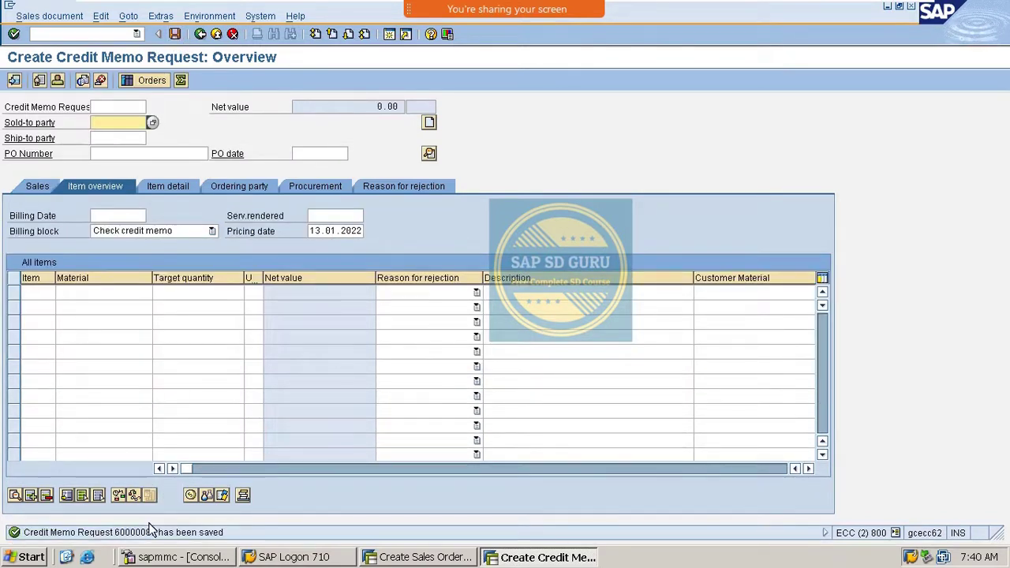
Bill the saved credit memo request with transaction VF01, and save the G2 credit memo after checking its net value.
{"action": "left_click", "coordinate": [67, 35]}
{"action": "type", "text": "/nvf0"}
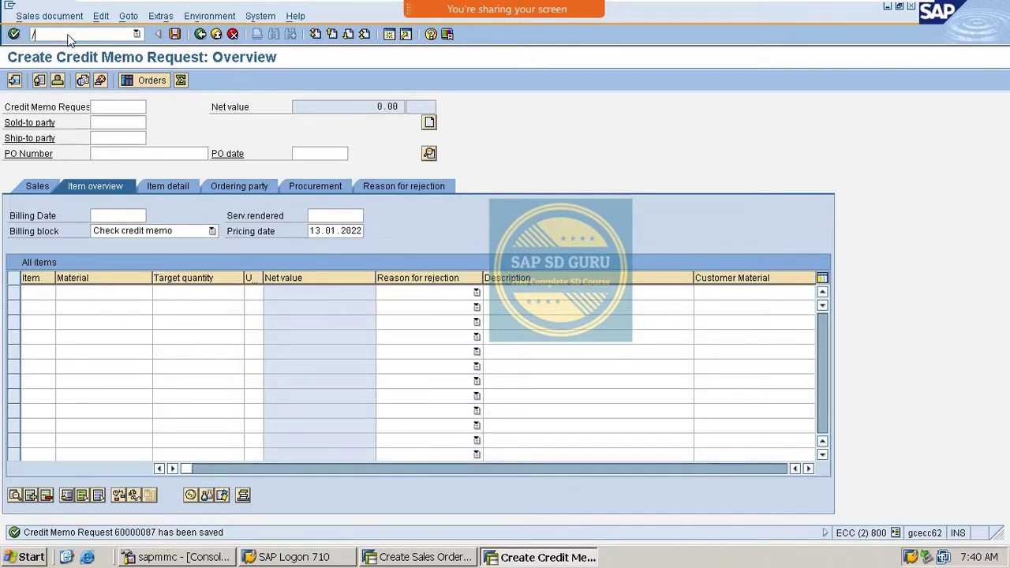
{"action": "type", "text": "1"}
{"action": "key", "text": "Return"}
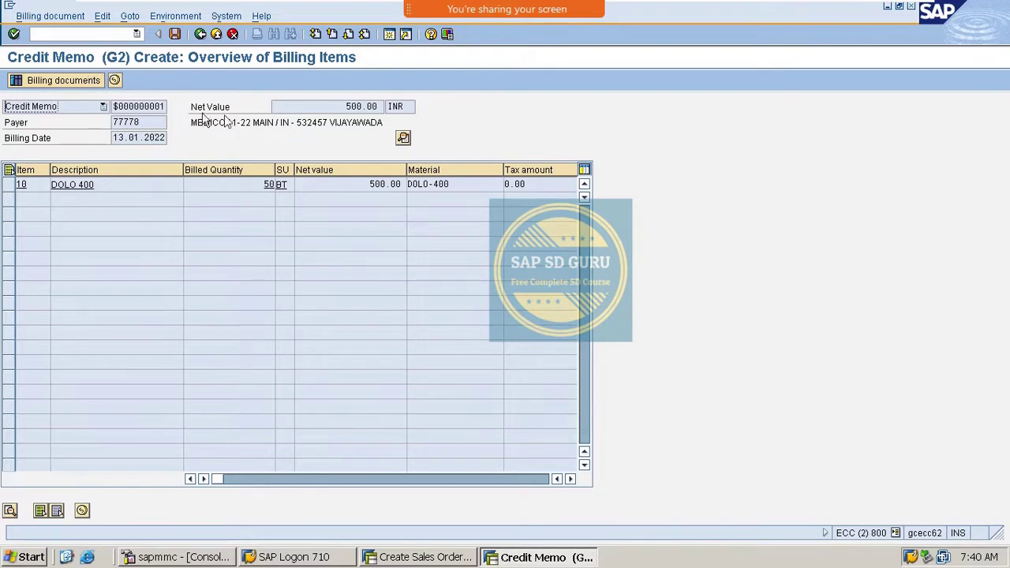
{"action": "double_click", "coordinate": [341, 109]}
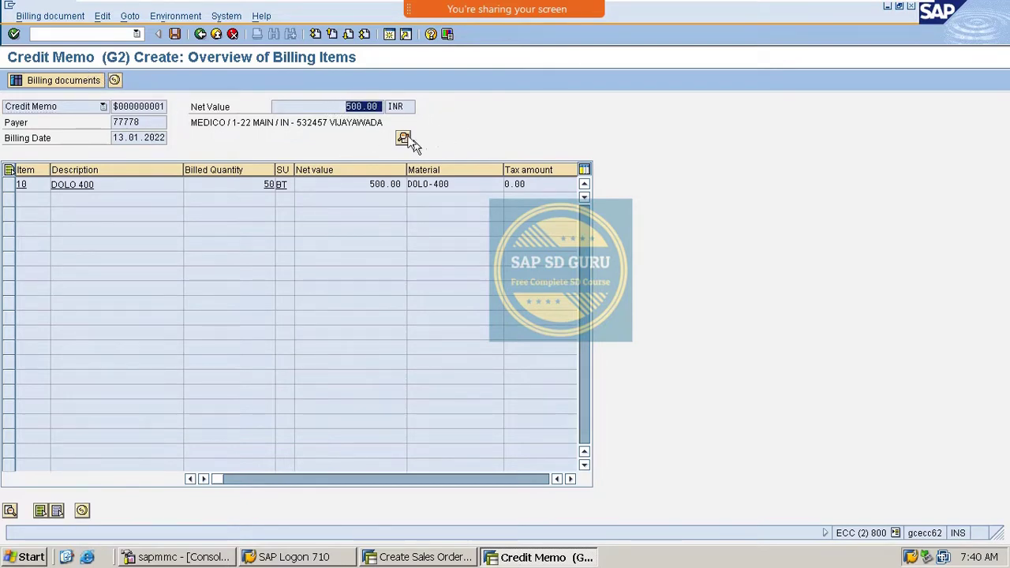
{"action": "left_click", "coordinate": [349, 109]}
{"action": "double_click", "coordinate": [350, 109]}
{"action": "left_click", "coordinate": [176, 33]}
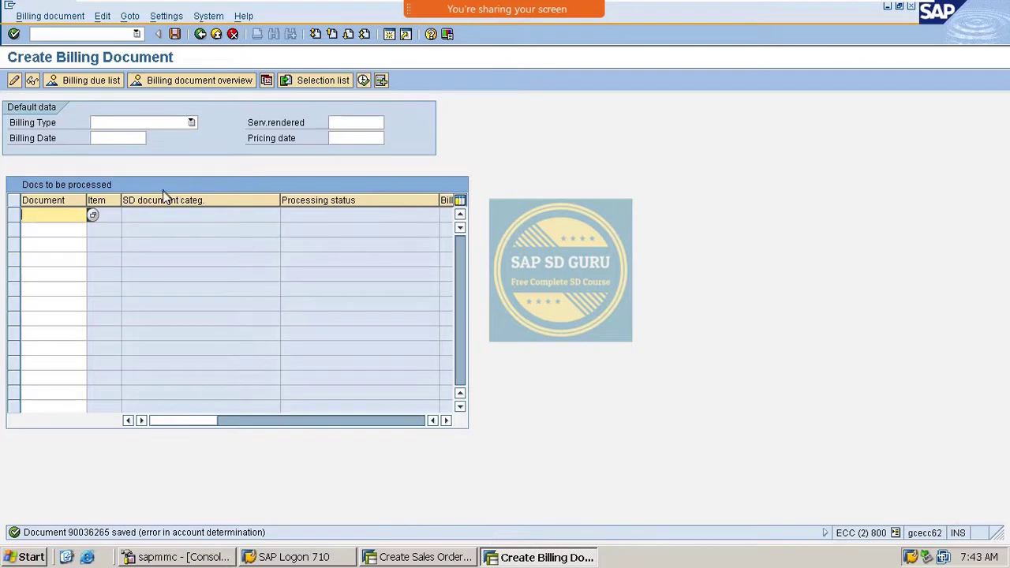
Start a new sales order with transaction VA01, using order type OR in sales area M100, M1, M1.
{"action": "left_click", "coordinate": [67, 36]}
{"action": "type", "text": "/nva01"}
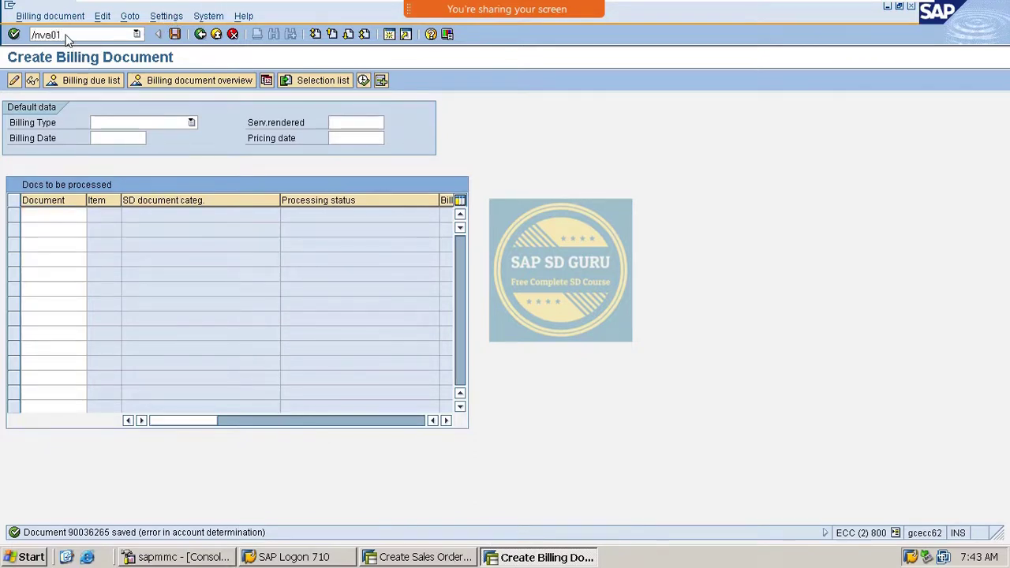
{"action": "key", "text": "Return"}
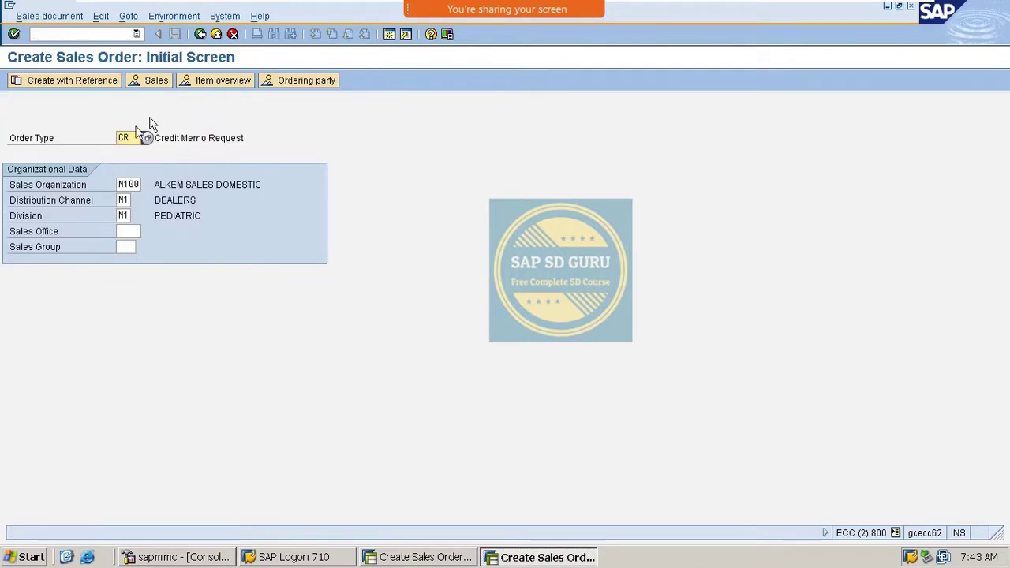
{"action": "double_click", "coordinate": [125, 138]}
{"action": "type", "text": "OR"}
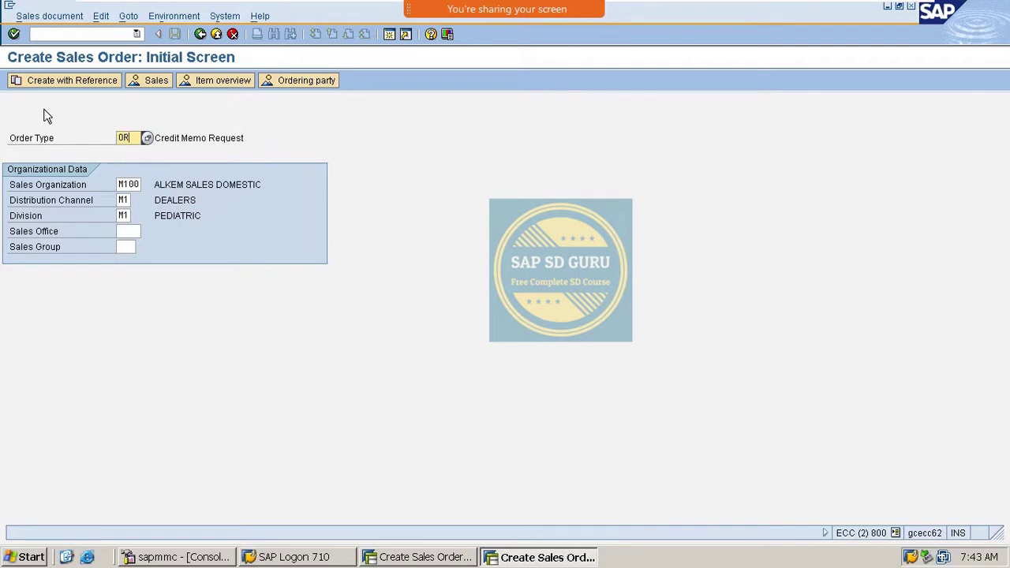
{"action": "key", "text": "Return"}
Enter the customer number of MEDICO as the sold-to party, and accept the preselected bill-to party.
{"action": "type", "text": "7"}
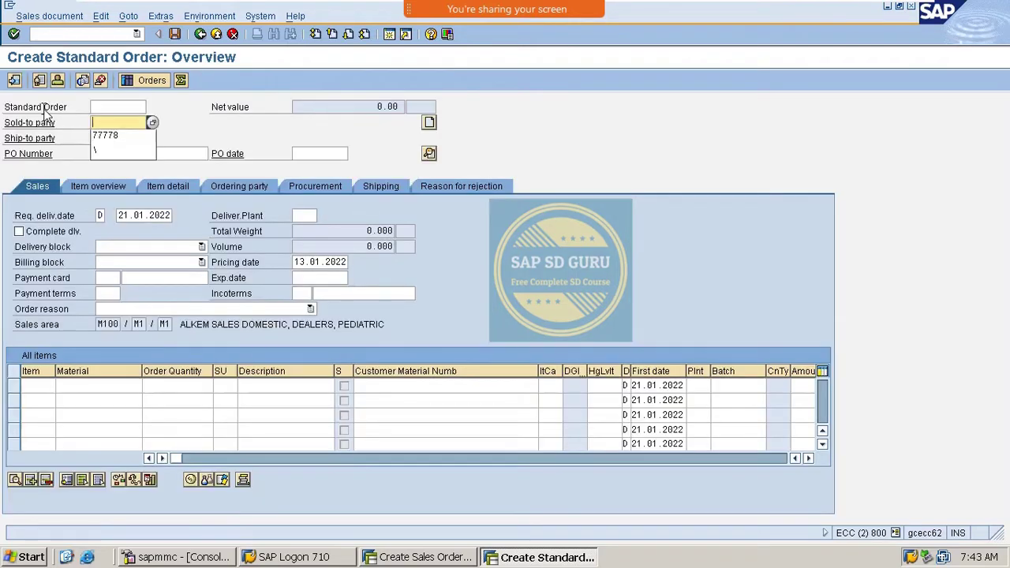
{"action": "key", "text": "Down"}
{"action": "key", "text": "Return"}
{"action": "key", "text": "Return"}
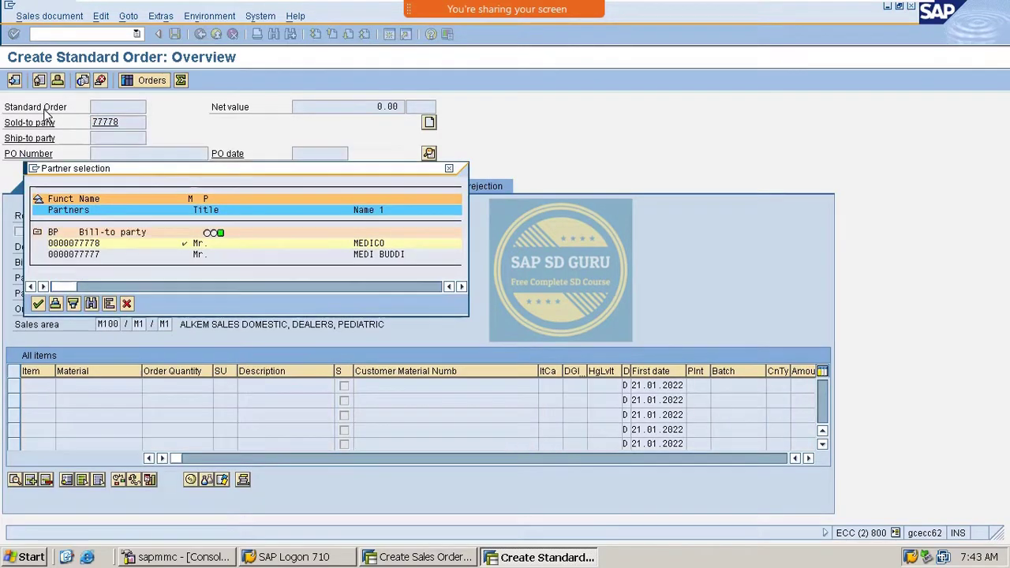
{"action": "key", "text": "Return"}
{"action": "key", "text": "Return"}
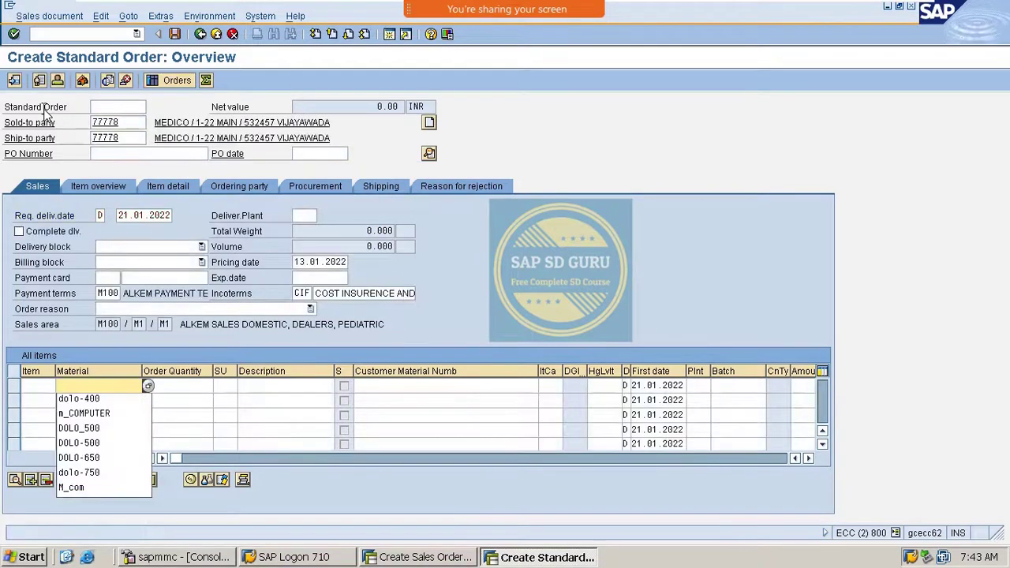
Add material dolo-400 with an order quantity of 20 as the first item of the standard order.
{"action": "key", "text": "Down"}
{"action": "key", "text": "Return"}
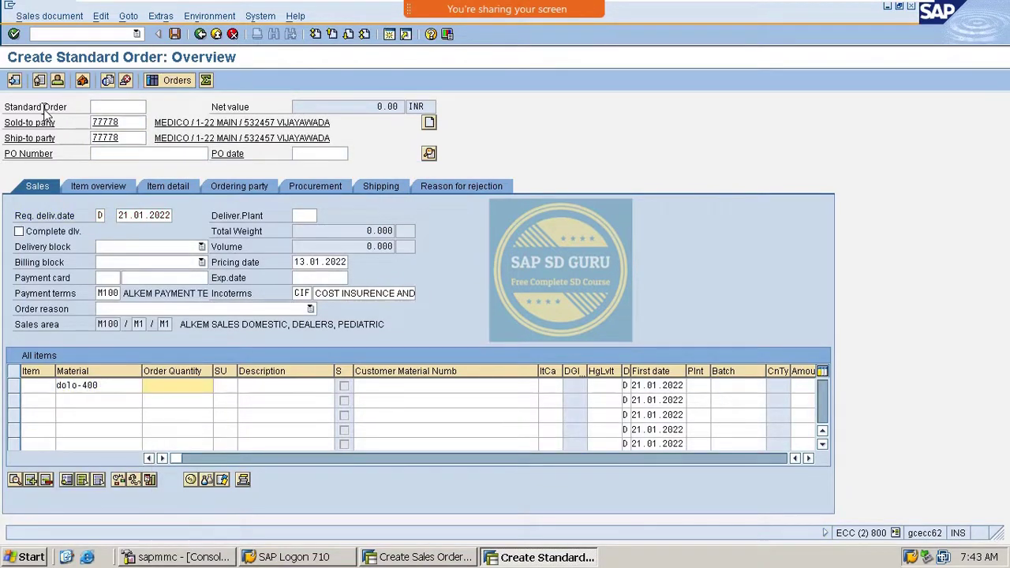
{"action": "type", "text": "20"}
{"action": "key", "text": "Return"}
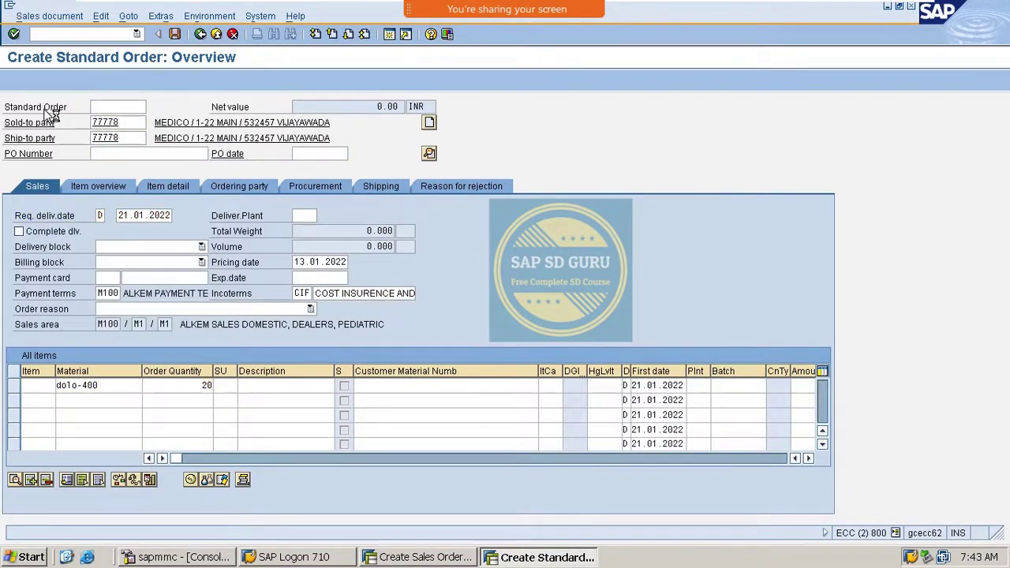
{"action": "key", "text": "Return"}
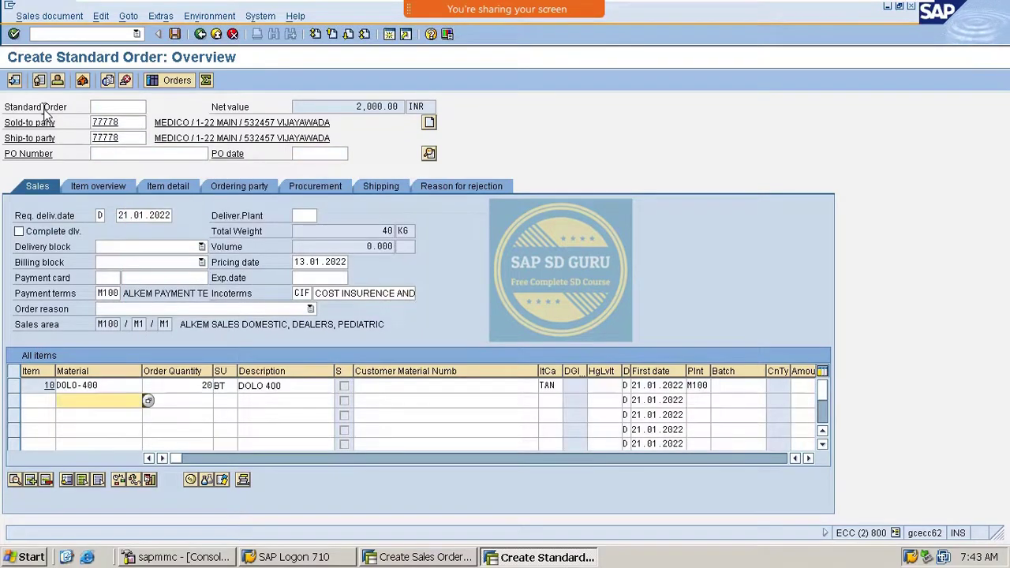
Check the order's net value, and save the order by proceeding directly to its outbound delivery.
{"action": "double_click", "coordinate": [378, 107]}
{"action": "left_click", "coordinate": [49, 16]}
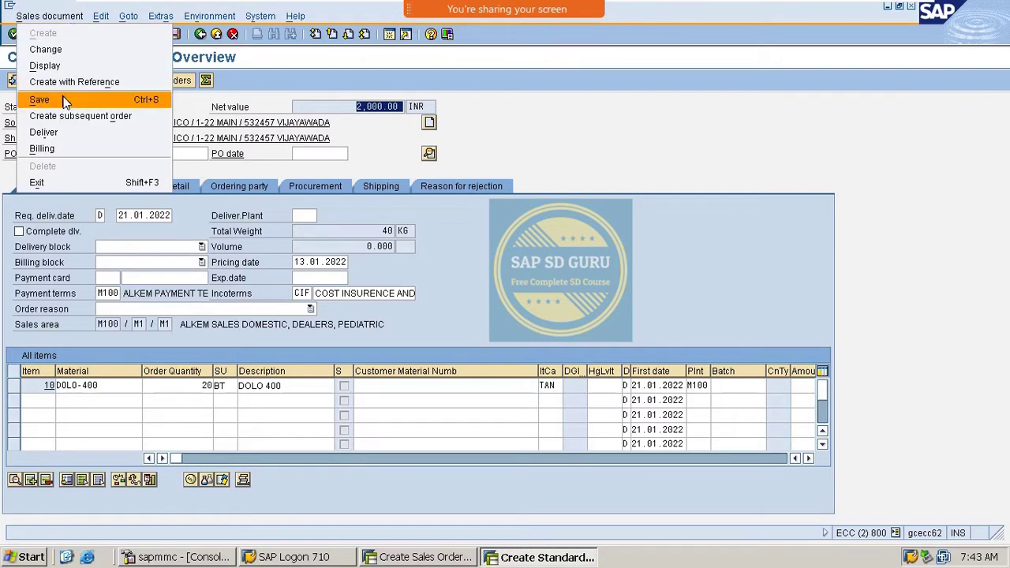
{"action": "left_click", "coordinate": [116, 140]}
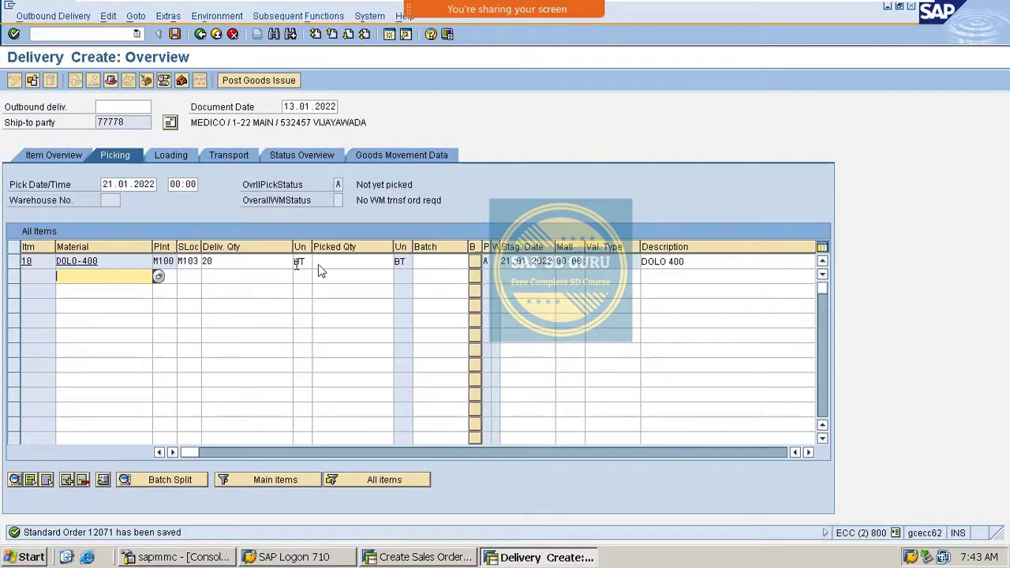
{"action": "left_click", "coordinate": [364, 264]}
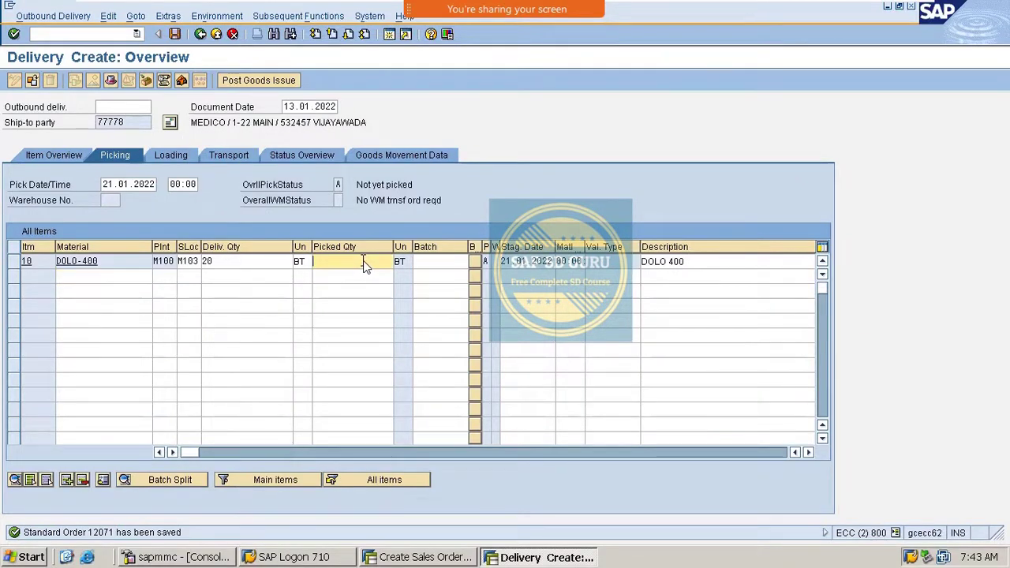
{"action": "type", "text": "20"}
{"action": "key", "text": "Tab"}
{"action": "type", "text": "0000000370"}
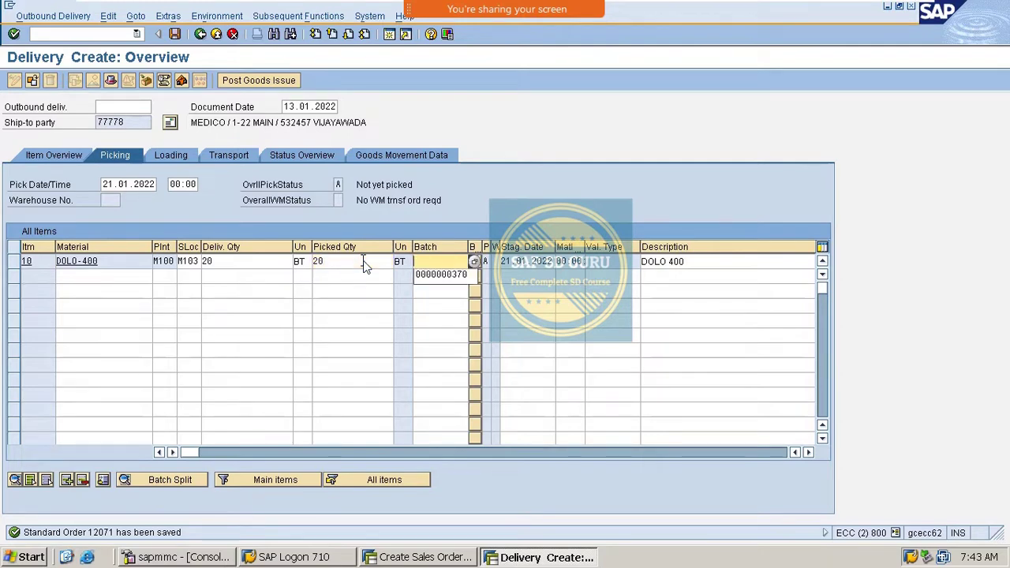
{"action": "key", "text": "Return"}
{"action": "left_click", "coordinate": [275, 82]}
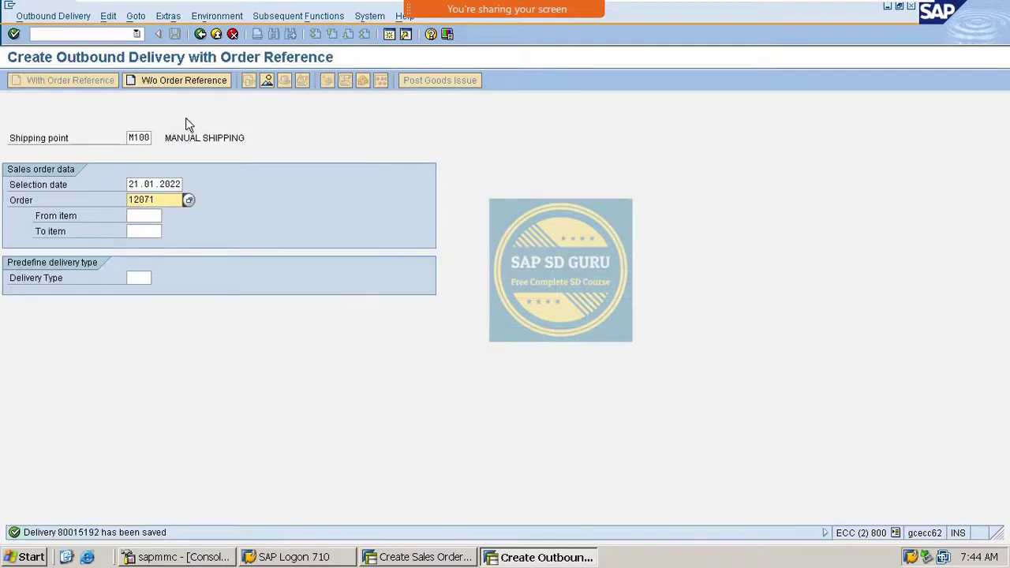
Try to open billing document creation with transaction VF01 from the outbound delivery screen.
{"action": "left_click", "coordinate": [63, 34]}
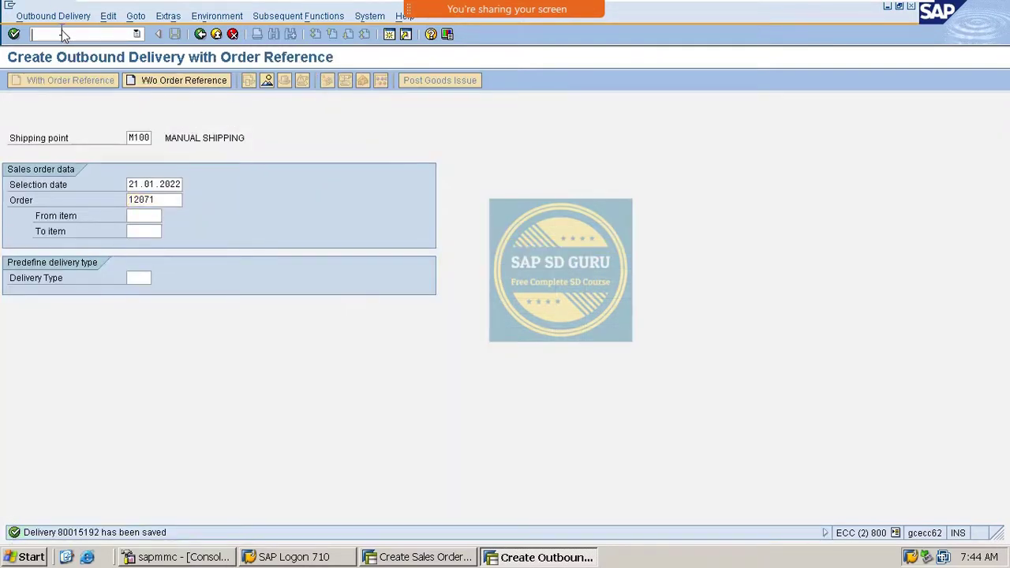
{"action": "type", "text": "/nvf01"}
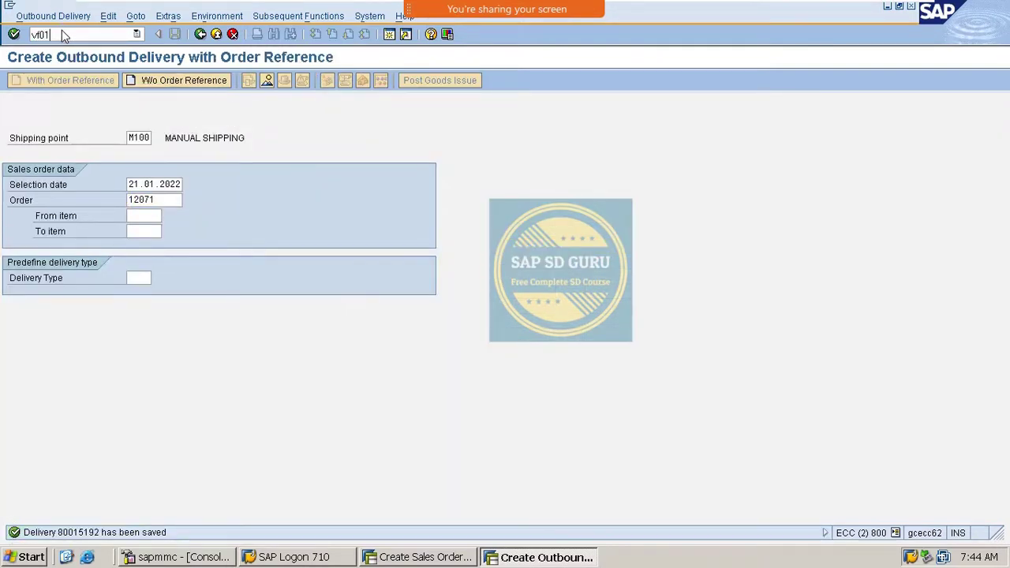
{"action": "key", "text": "Return"}
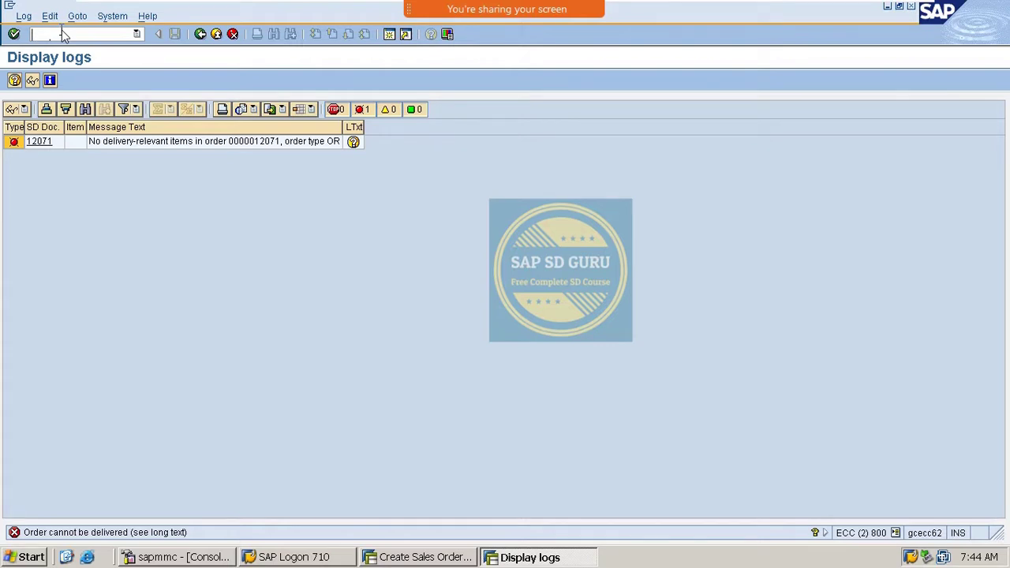
{"action": "type", "text": "/nvl"}
{"action": "type", "text": "0"}
{"action": "key", "text": "Return"}
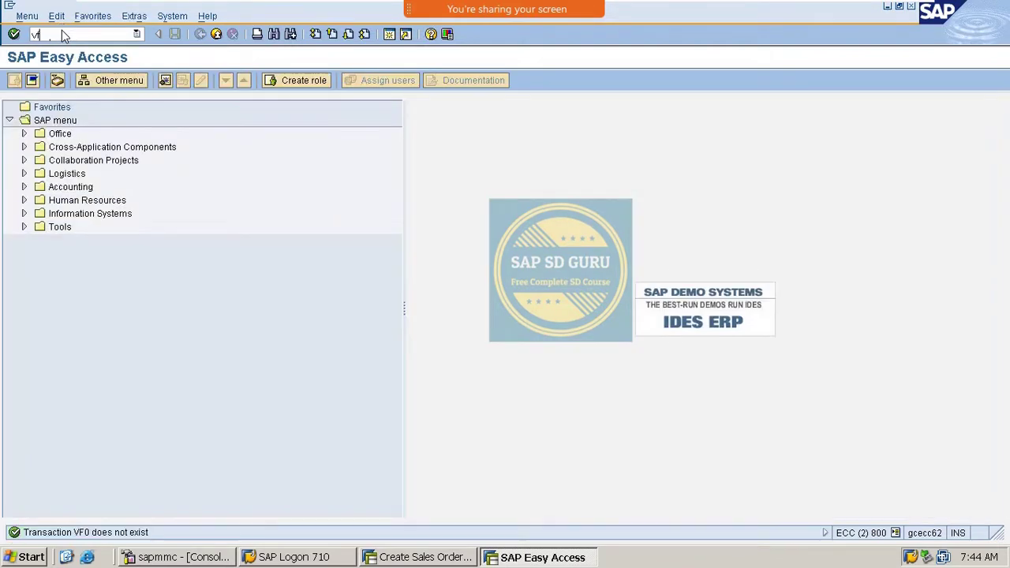
Open transaction VF01 from the start screen, and create and save the F2 invoice for the delivery.
{"action": "key", "text": "Return"}
{"action": "key", "text": "Return"}
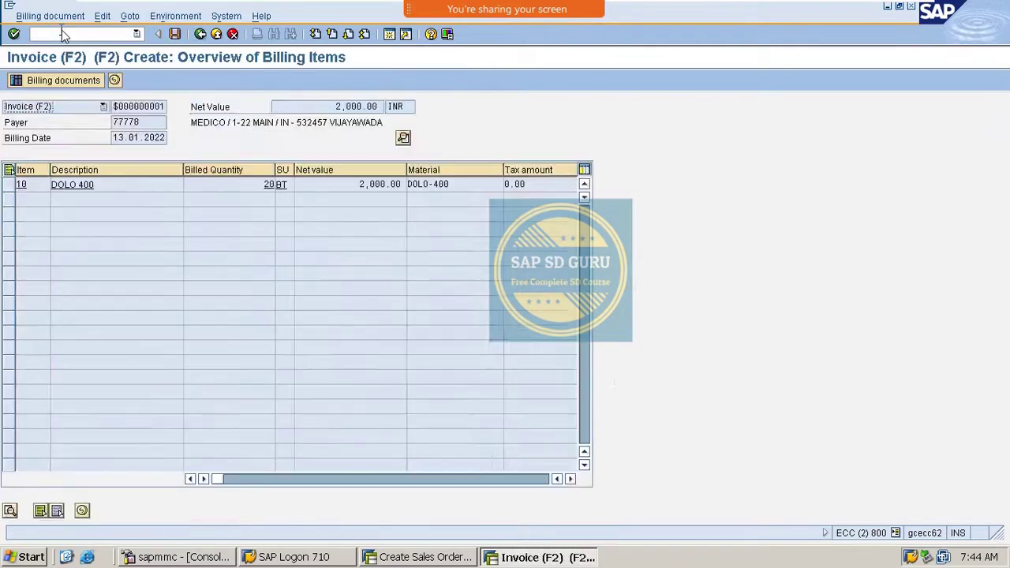
{"action": "key", "text": "ctrl+s"}
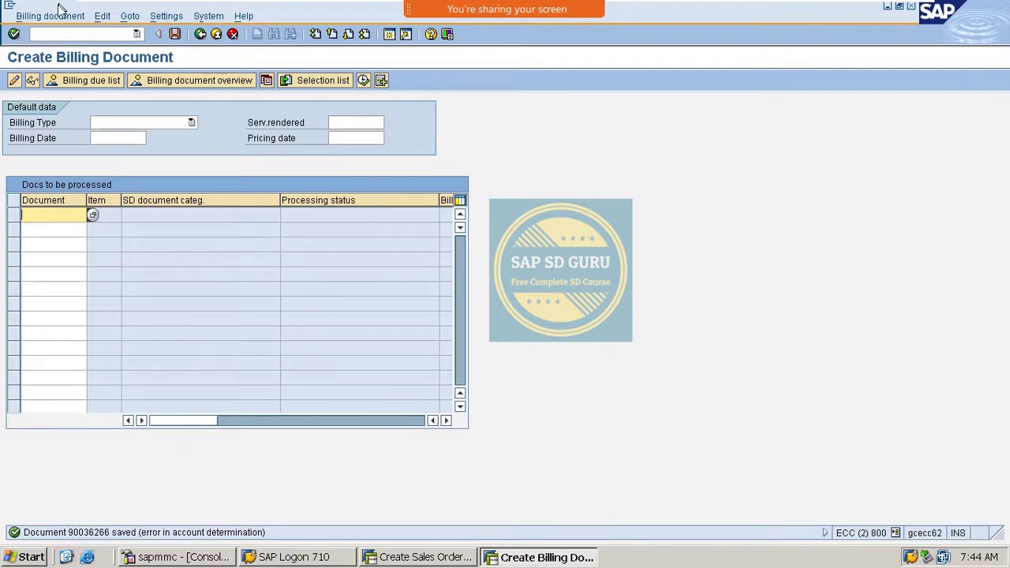
Open billing document change with transaction VF02, and copy the number of the newly saved invoice.
{"action": "left_click", "coordinate": [65, 34]}
{"action": "type", "text": "/nvf"}
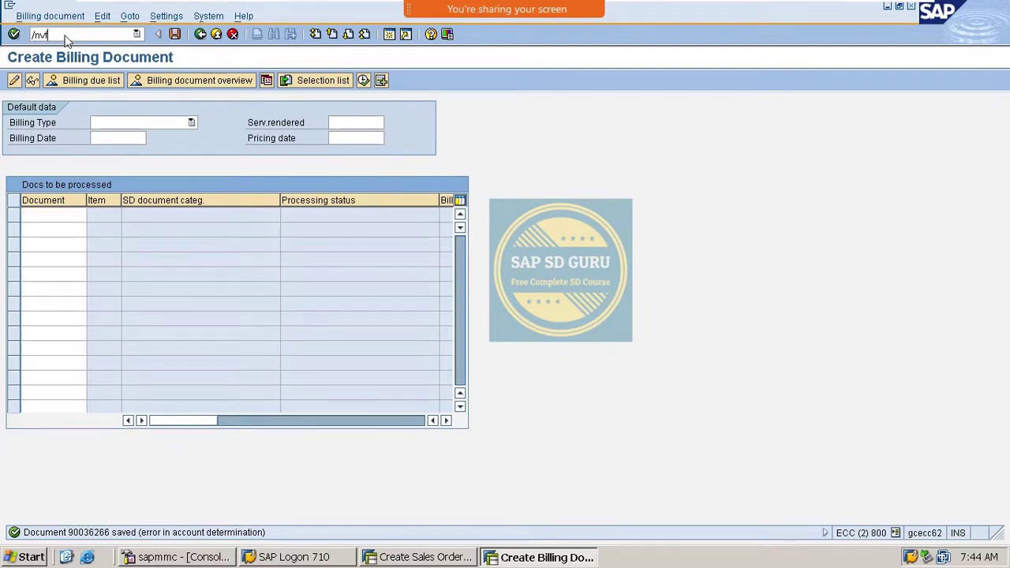
{"action": "type", "text": "02"}
{"action": "key", "text": "Return"}
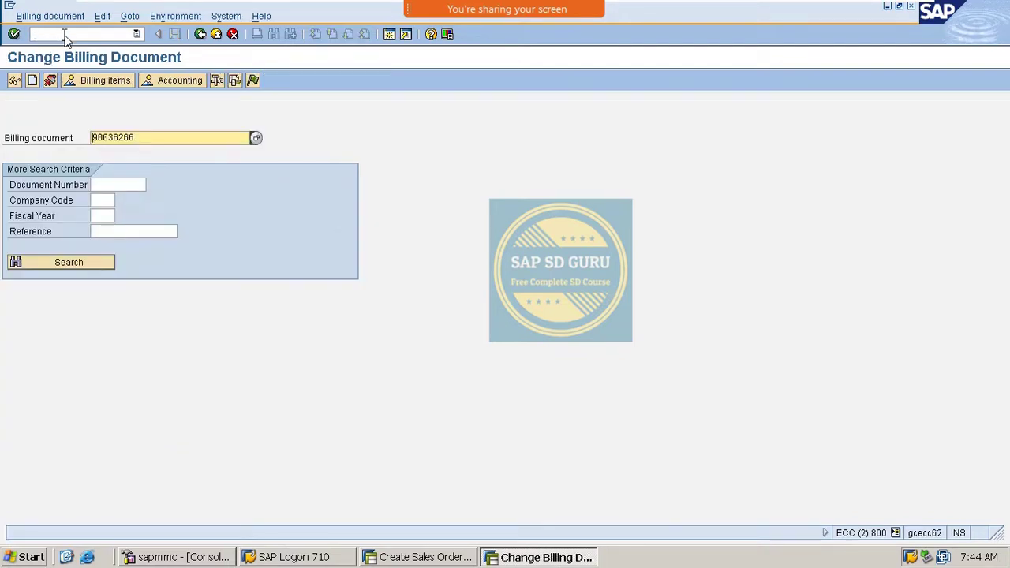
{"action": "left_click", "coordinate": [171, 136]}
{"action": "double_click", "coordinate": [170, 136]}
{"action": "key", "text": "ctrl+c"}
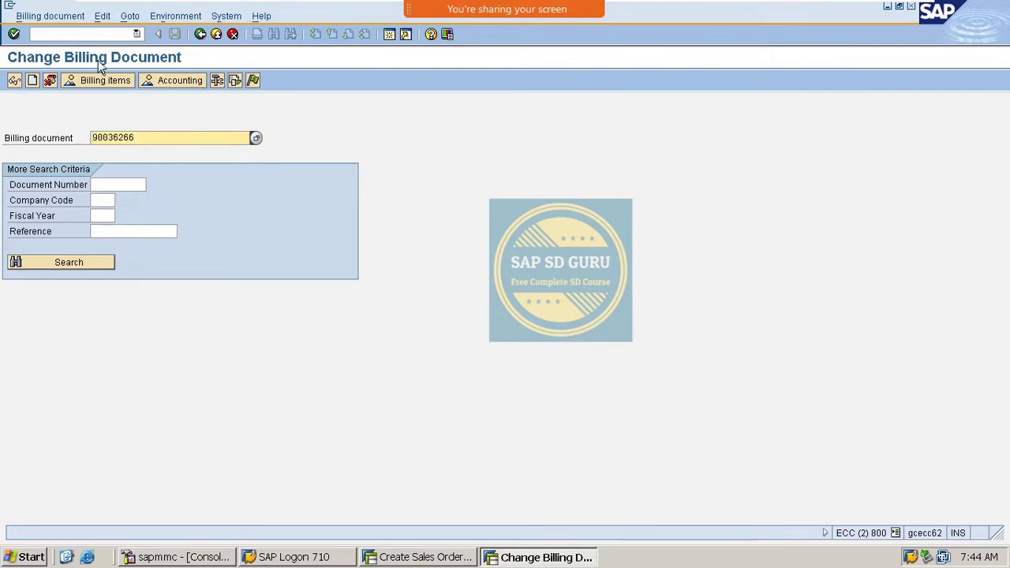
Start a new sales document with transaction VA01, and set its order type to CR.
{"action": "left_click", "coordinate": [111, 33]}
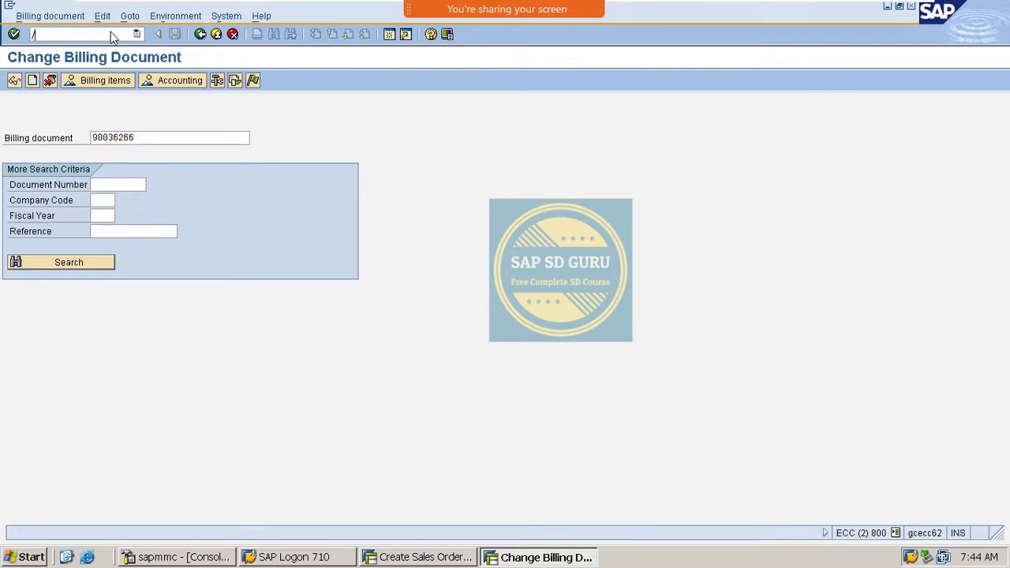
{"action": "type", "text": "/nva01"}
{"action": "key", "text": "Return"}
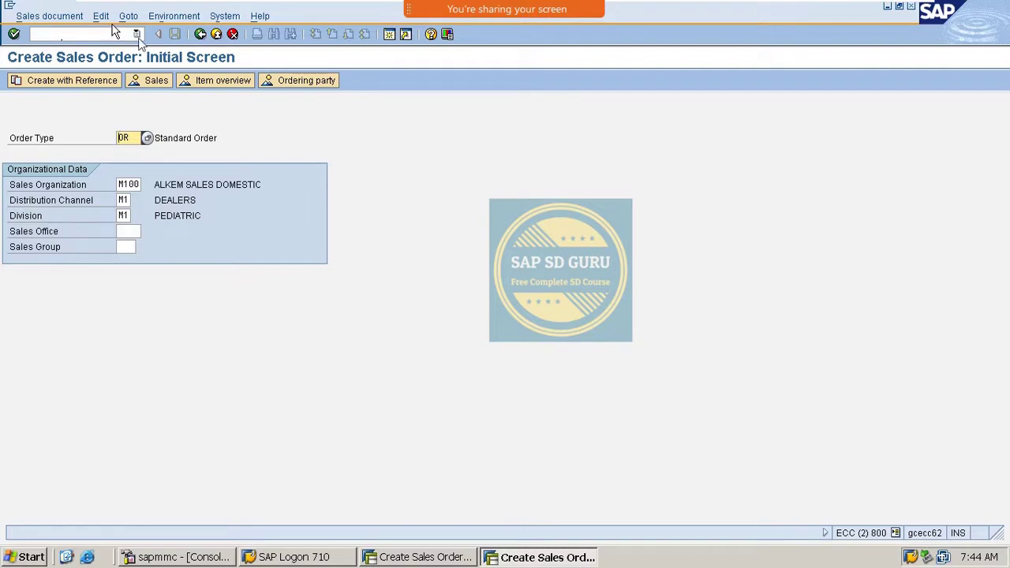
{"action": "left_click_drag", "start_coordinate": [139, 142], "coordinate": [84, 128]}
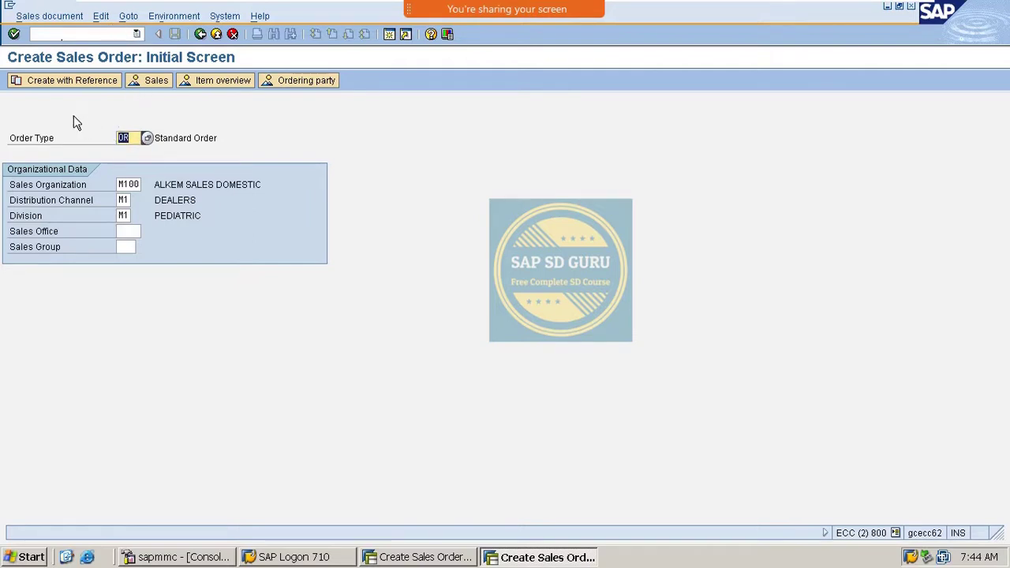
{"action": "type", "text": "cr"}
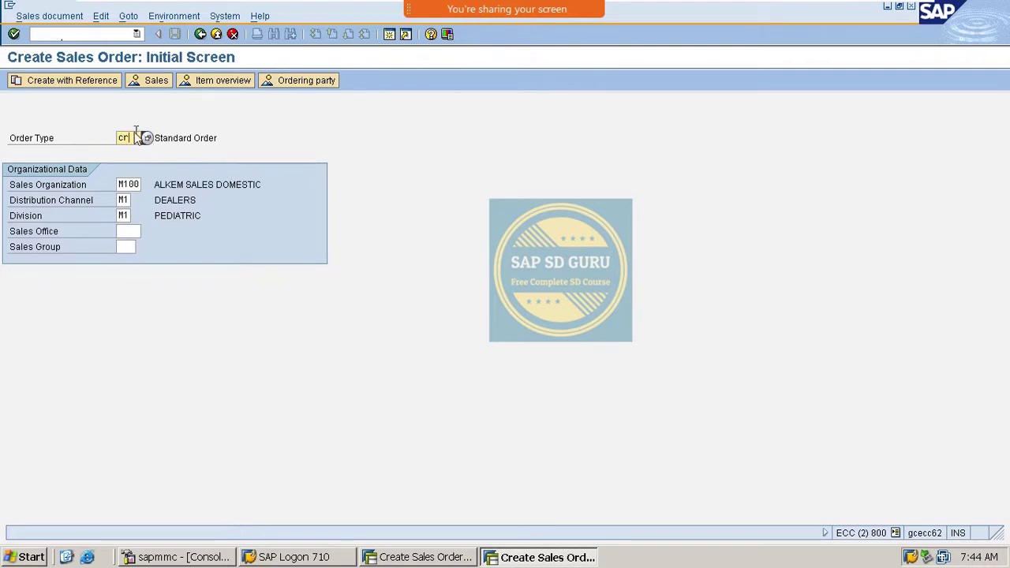
Create the credit memo request with reference to the copied billing document, and check the item's target quantity and net value.
{"action": "left_click", "coordinate": [101, 80]}
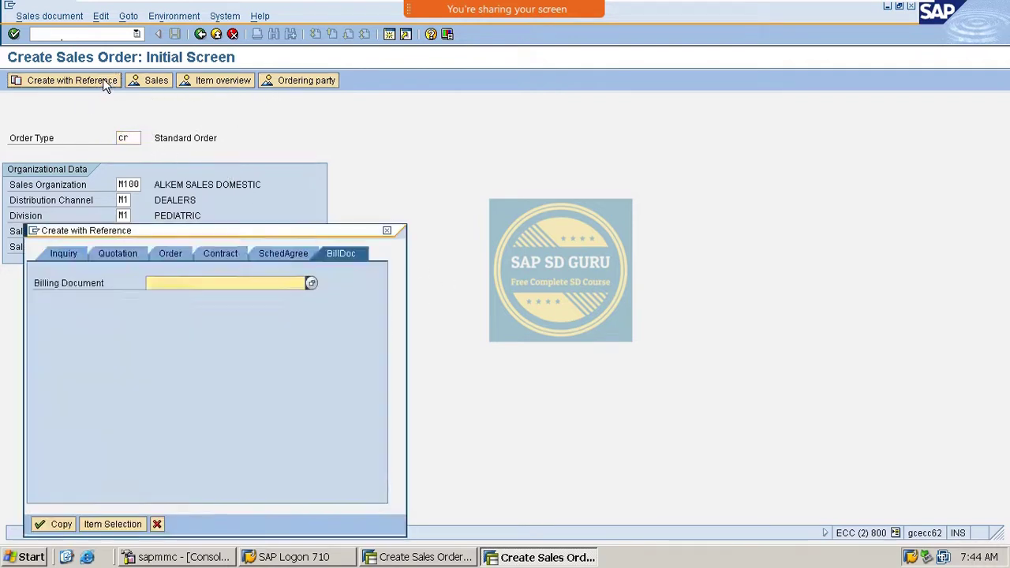
{"action": "left_click", "coordinate": [241, 282]}
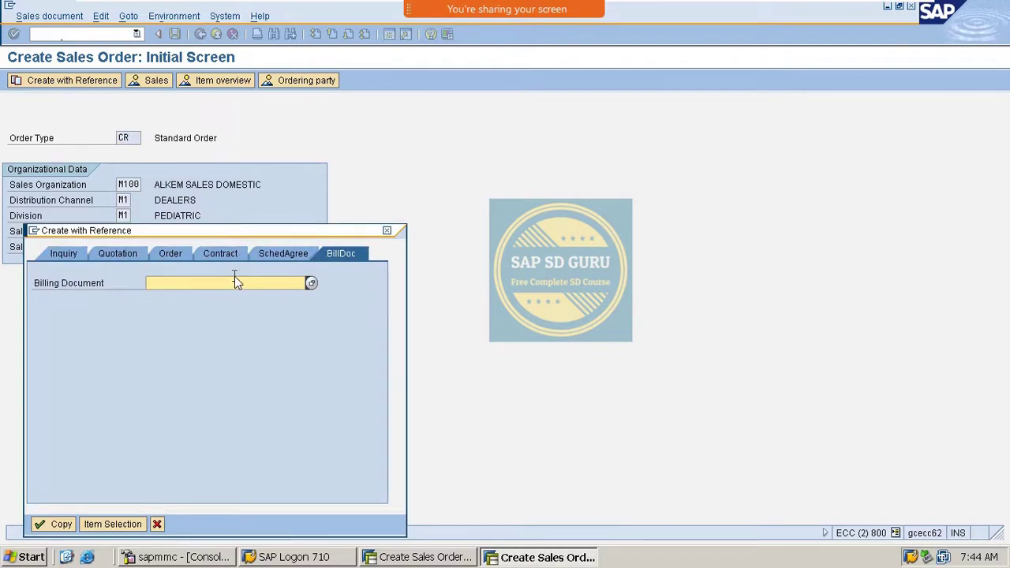
{"action": "key", "text": "ctrl+v"}
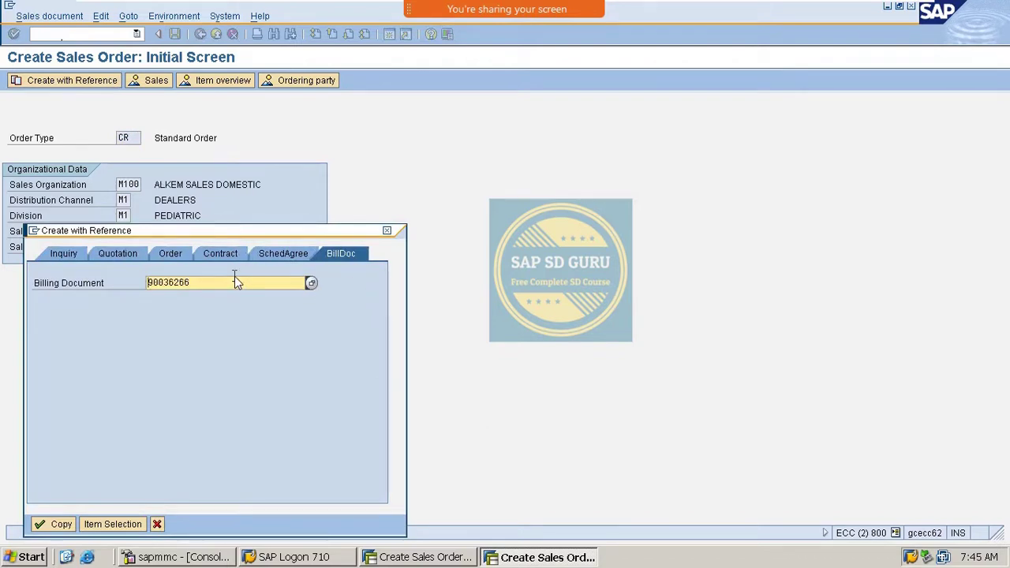
{"action": "left_click", "coordinate": [54, 527]}
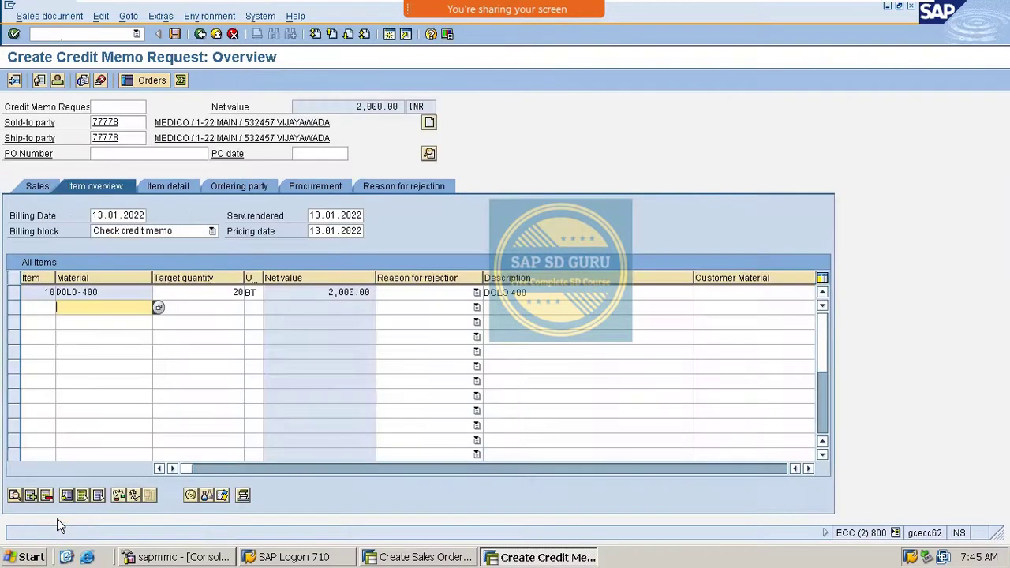
{"action": "left_click", "coordinate": [224, 297]}
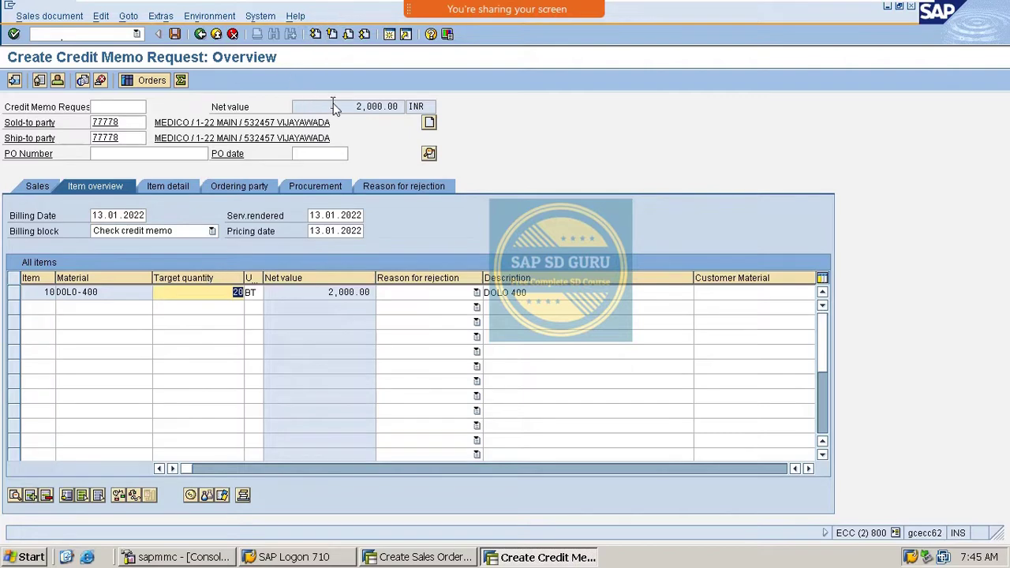
{"action": "left_click_drag", "start_coordinate": [356, 107], "coordinate": [386, 122]}
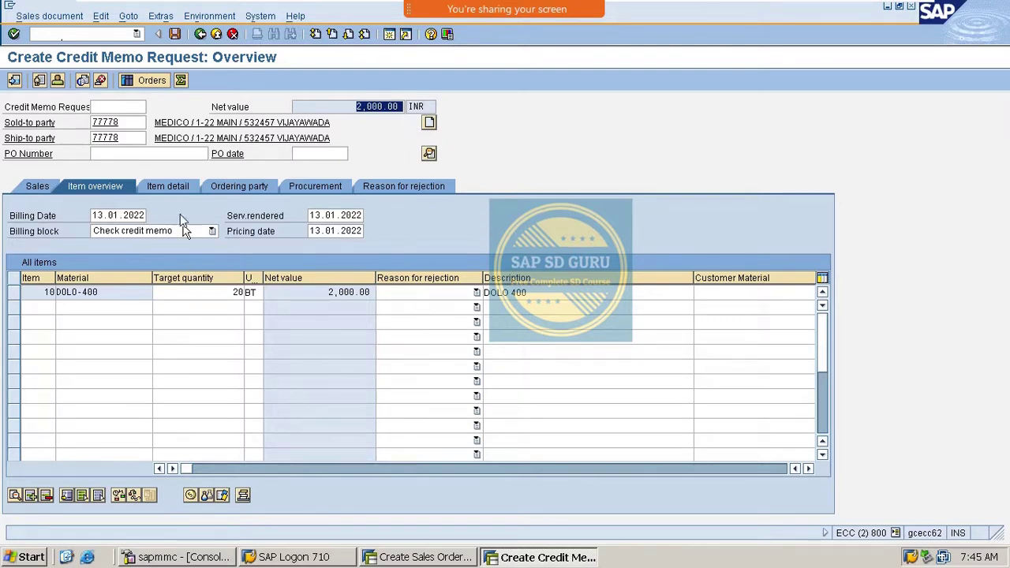
Set the order reason in the sales data to Damaged in transit, and save the credit memo request.
{"action": "left_click", "coordinate": [45, 191]}
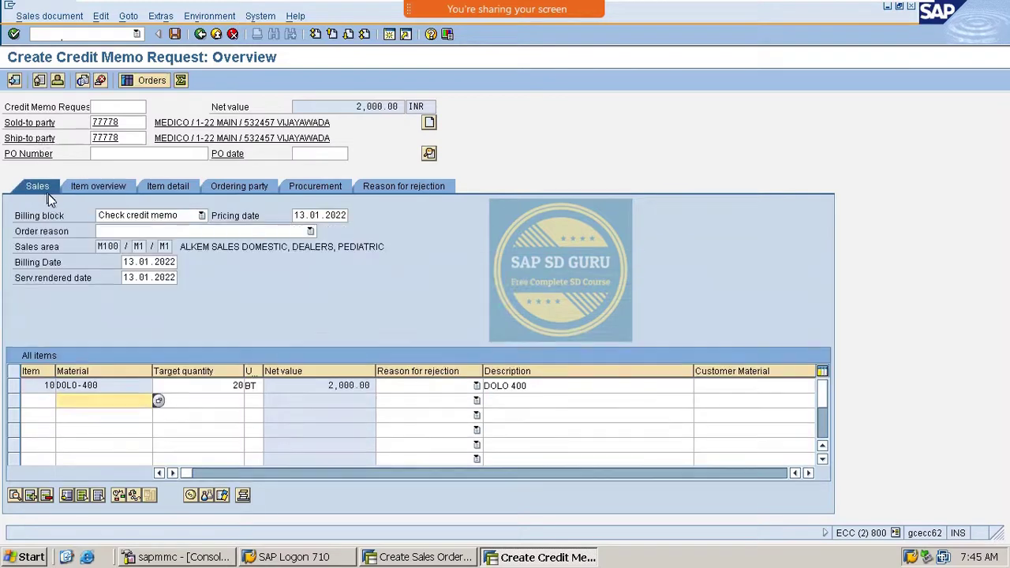
{"action": "left_click", "coordinate": [161, 231]}
{"action": "left_click", "coordinate": [131, 289]}
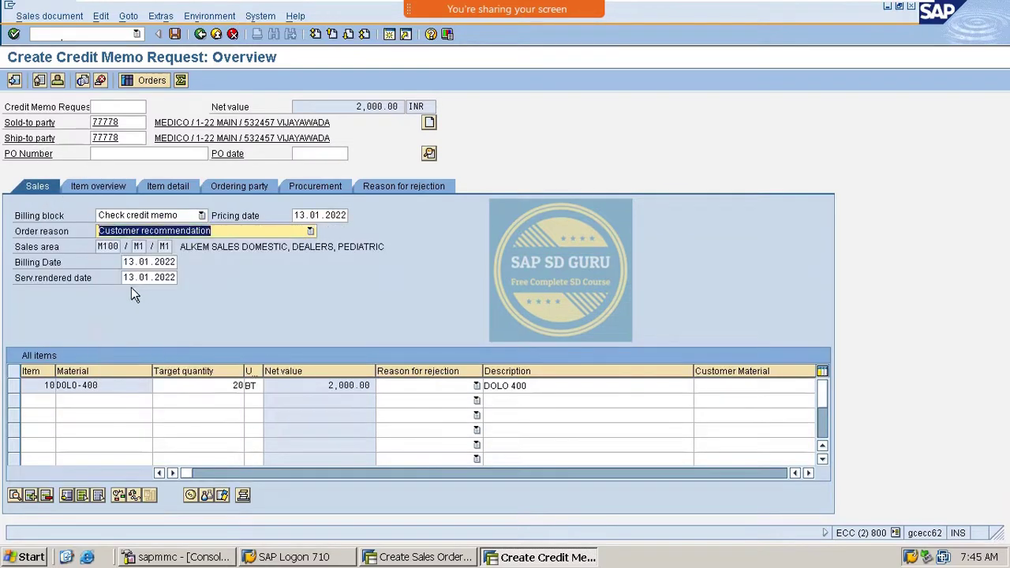
{"action": "left_click", "coordinate": [259, 235]}
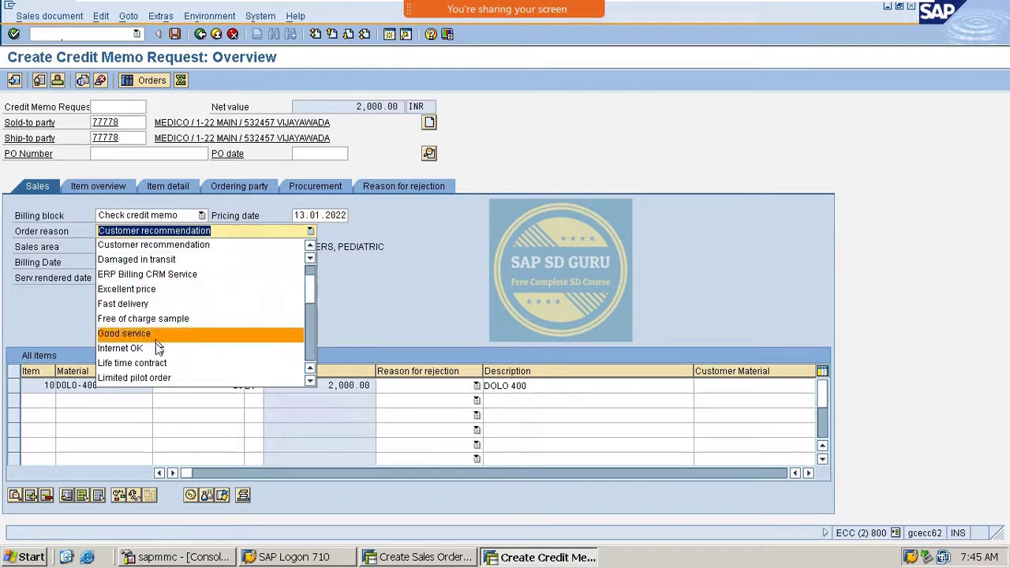
{"action": "scroll", "coordinate": [161, 339], "scroll_direction": "down", "scroll_amount": 4}
{"action": "scroll", "coordinate": [164, 338], "scroll_direction": "down", "scroll_amount": 2}
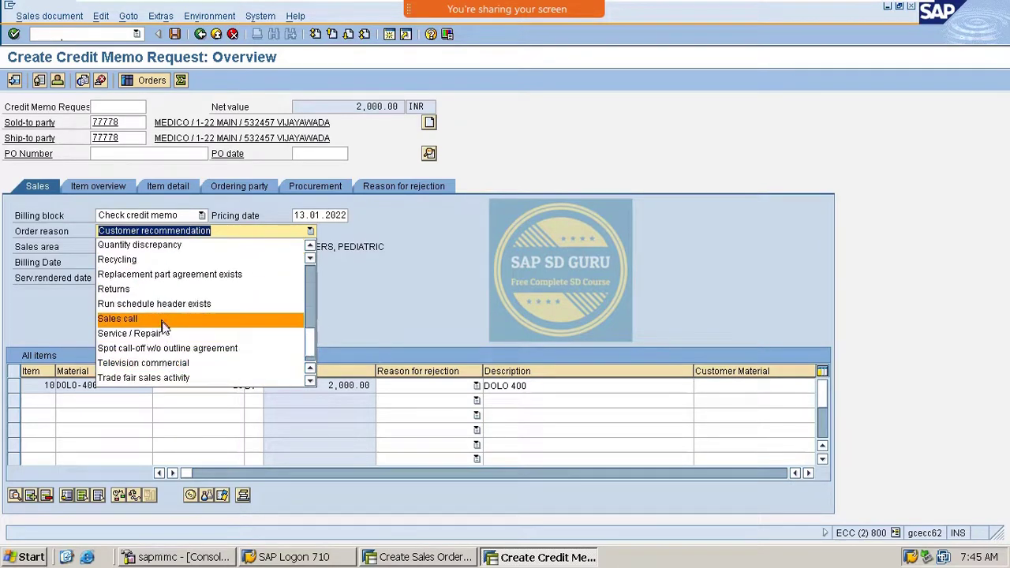
{"action": "scroll", "coordinate": [164, 338], "scroll_direction": "down", "scroll_amount": 1}
{"action": "scroll", "coordinate": [162, 355], "scroll_direction": "up", "scroll_amount": 4}
{"action": "scroll", "coordinate": [160, 359], "scroll_direction": "up", "scroll_amount": 3}
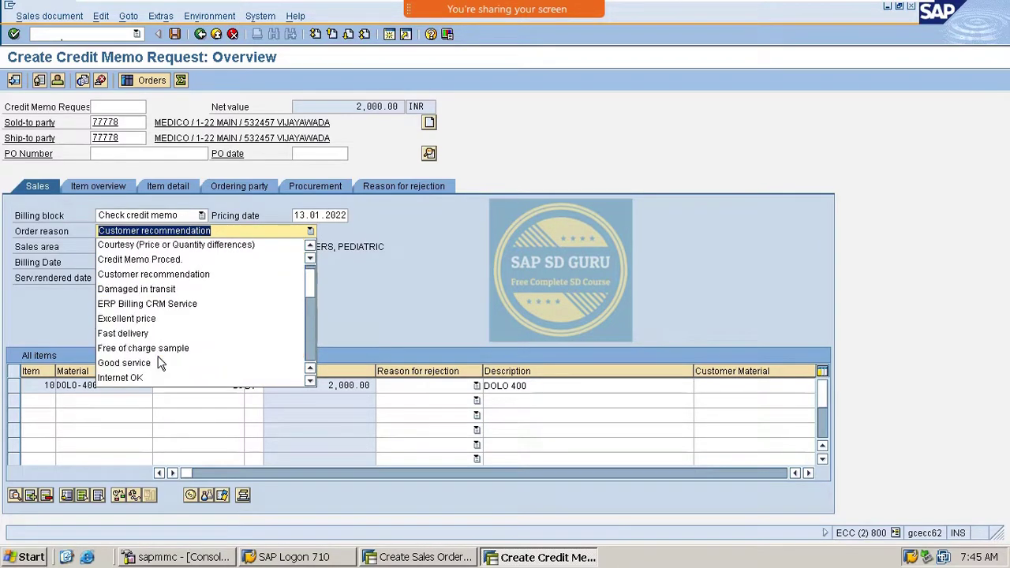
{"action": "left_click", "coordinate": [195, 290]}
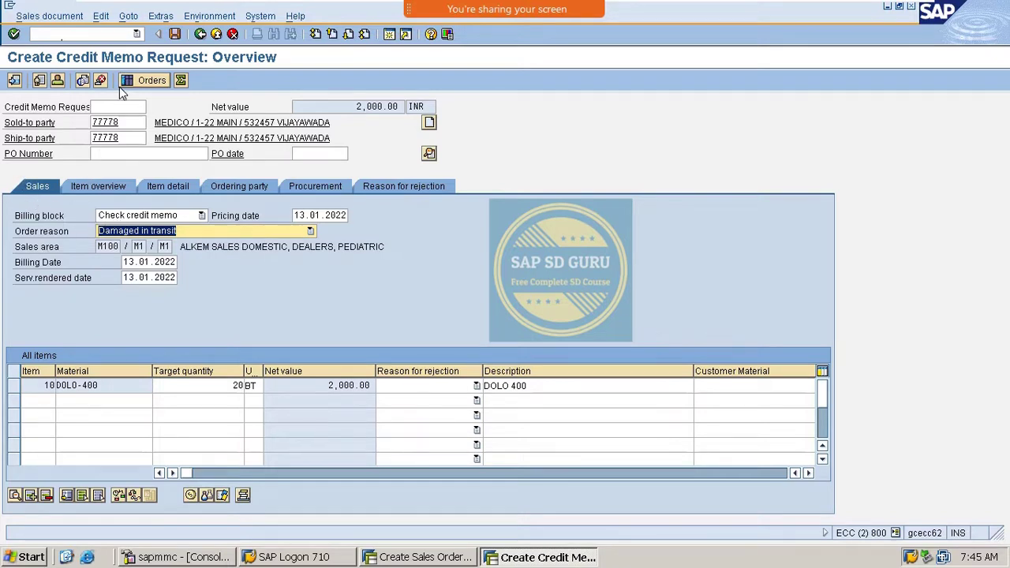
{"action": "left_click", "coordinate": [174, 37]}
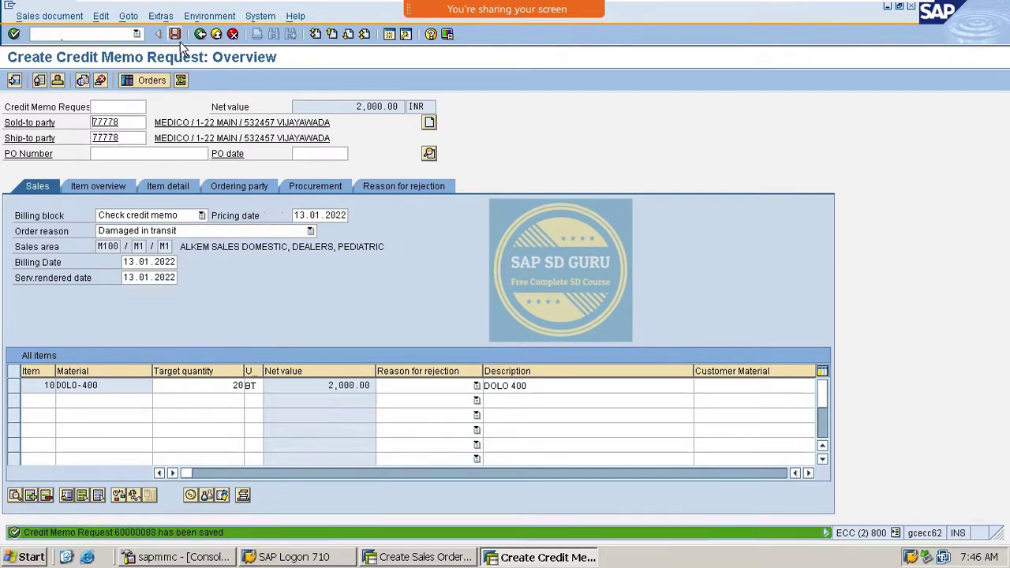
Open the saved credit memo request with transaction VA02, and clear its billing block.
{"action": "left_click", "coordinate": [81, 34]}
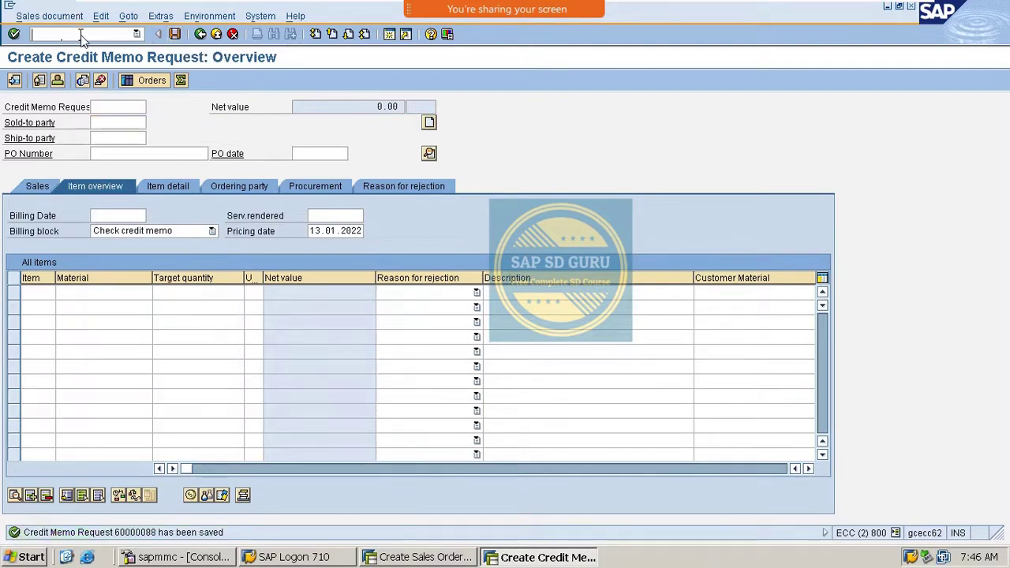
{"action": "type", "text": "/nva02"}
{"action": "key", "text": "Return"}
{"action": "key", "text": "Return"}
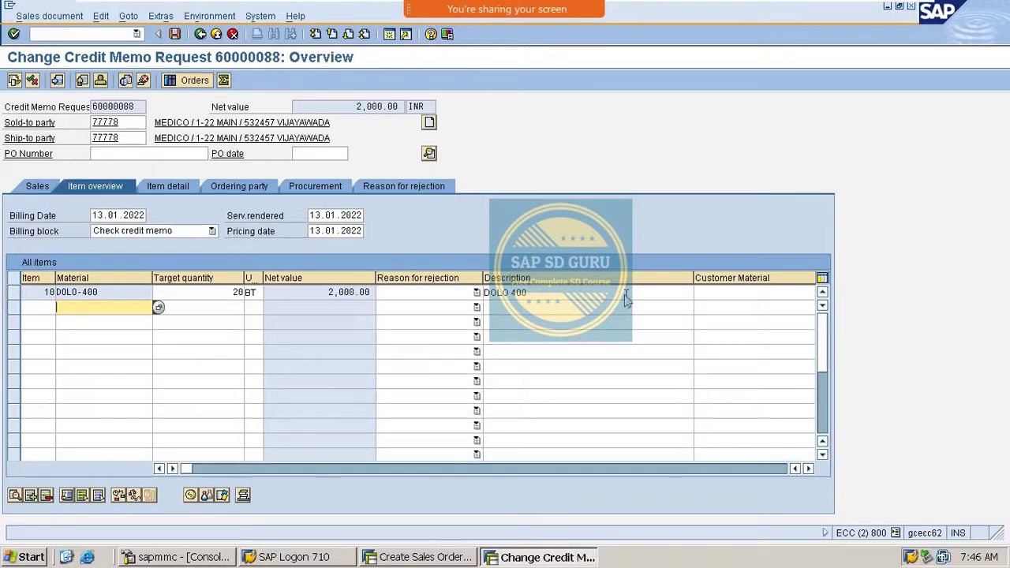
{"action": "left_click", "coordinate": [153, 232]}
{"action": "left_click", "coordinate": [142, 380]}
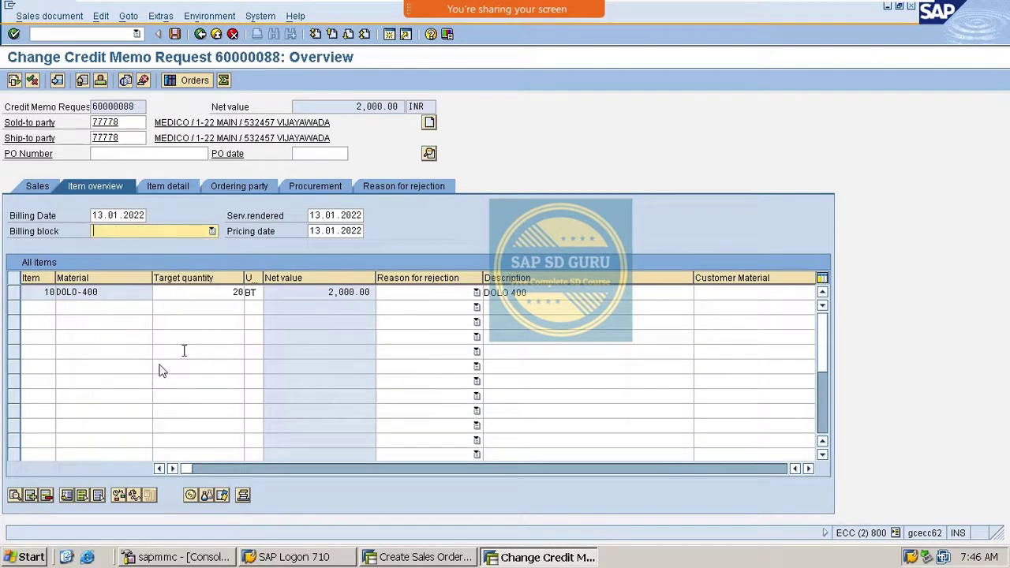
Examine the pricing conditions of the DOLO-400 item, and return to the overview to check the request's net value.
{"action": "double_click", "coordinate": [199, 296]}
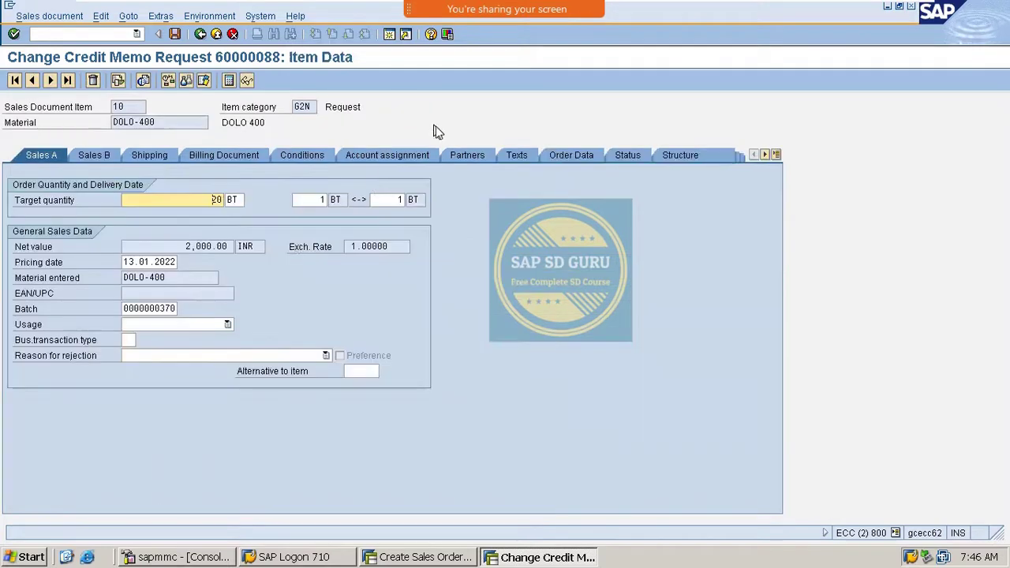
{"action": "left_click", "coordinate": [303, 155]}
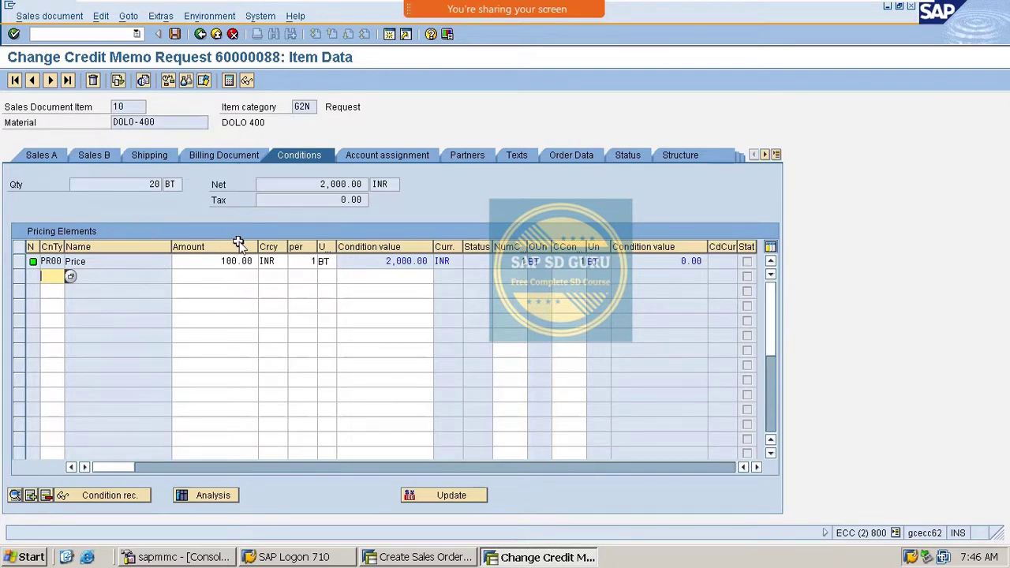
{"action": "left_click", "coordinate": [212, 262]}
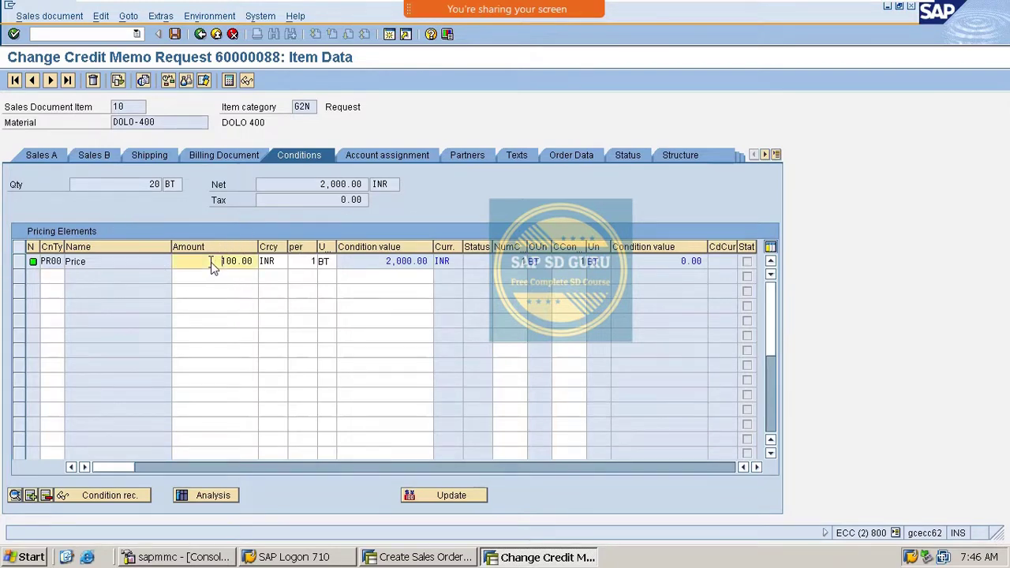
{"action": "left_click_drag", "start_coordinate": [211, 263], "coordinate": [269, 265]}
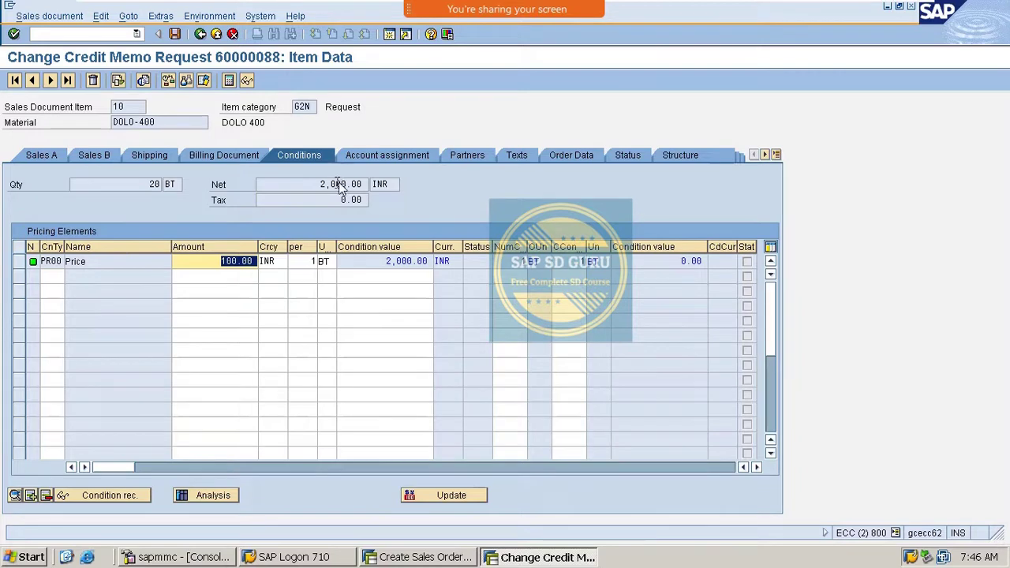
{"action": "left_click_drag", "start_coordinate": [318, 187], "coordinate": [452, 192]}
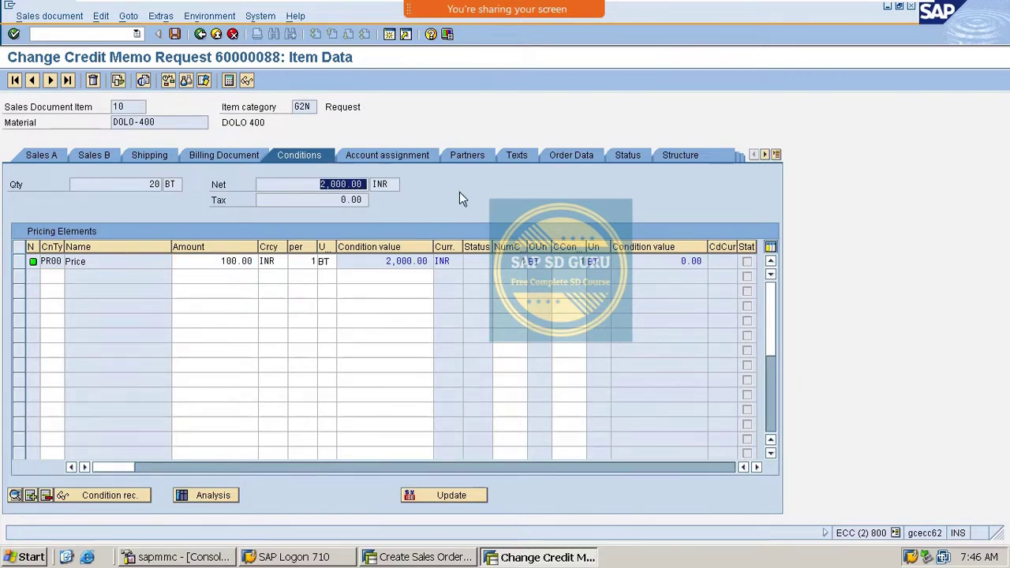
{"action": "left_click", "coordinate": [200, 34]}
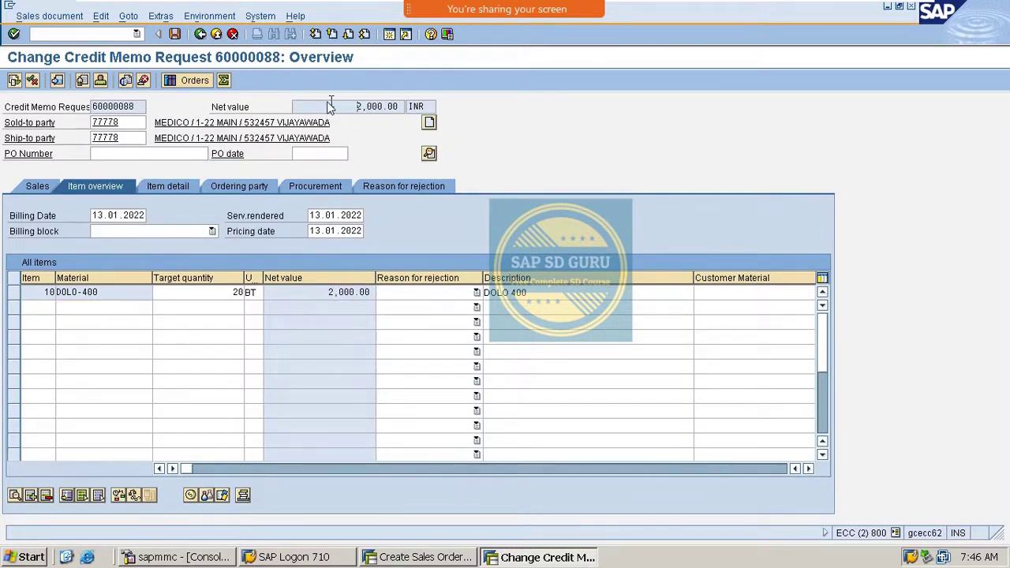
{"action": "double_click", "coordinate": [371, 106]}
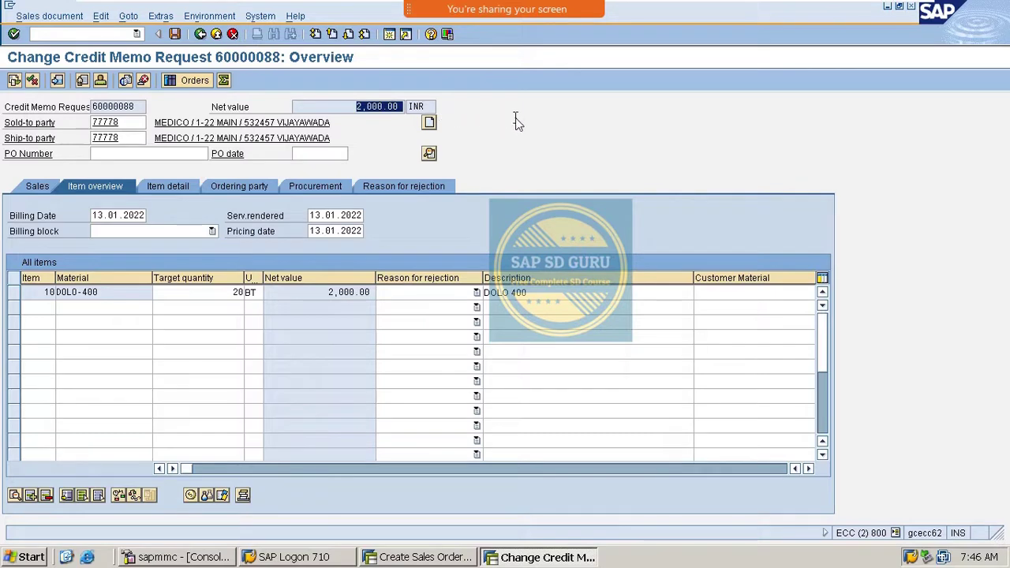
{"action": "left_click", "coordinate": [353, 107]}
Bill the credit memo request directly from the sales document, and save the resulting G2 credit memo.
{"action": "left_click", "coordinate": [51, 16]}
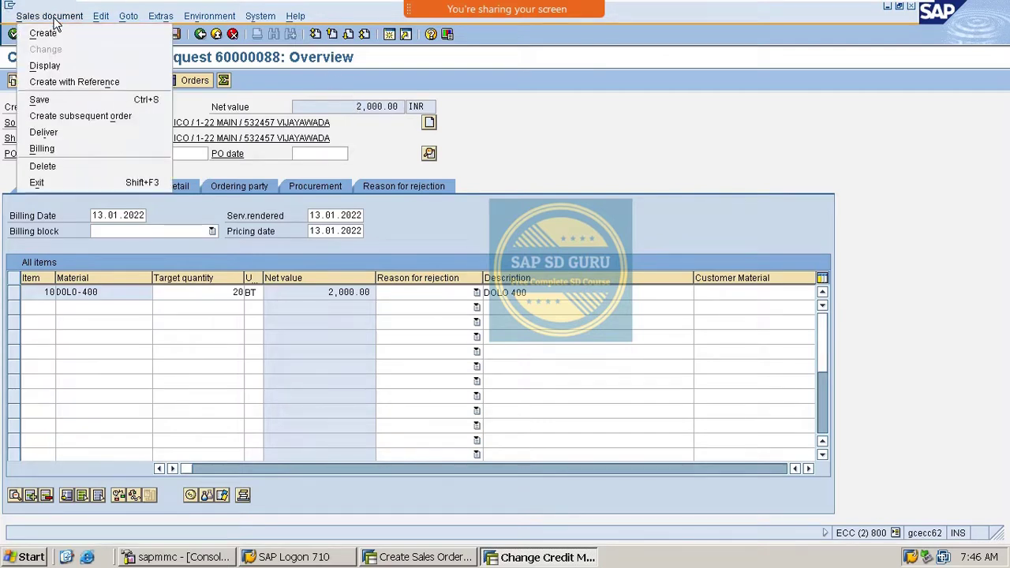
{"action": "left_click", "coordinate": [49, 148]}
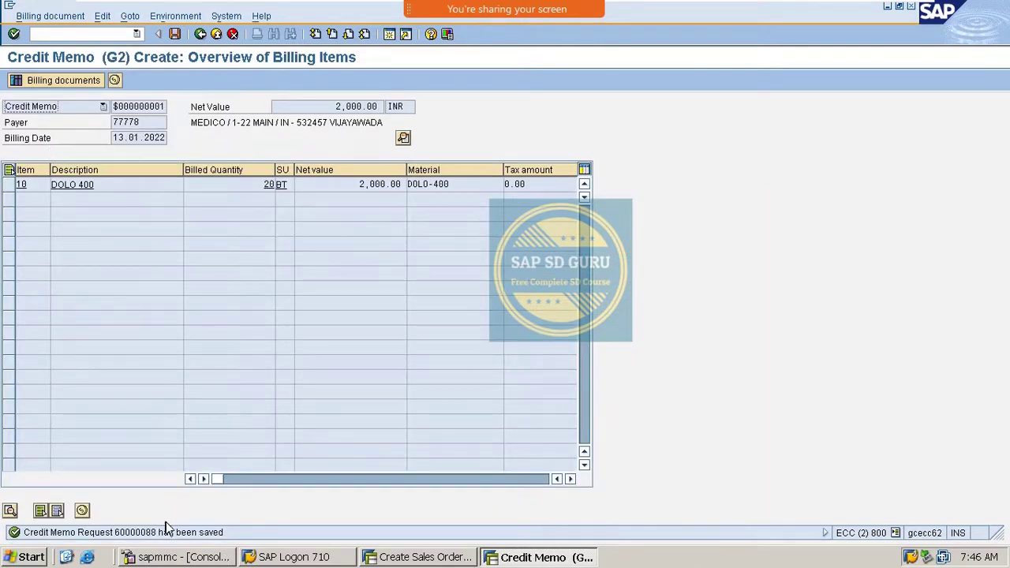
{"action": "left_click", "coordinate": [175, 34]}
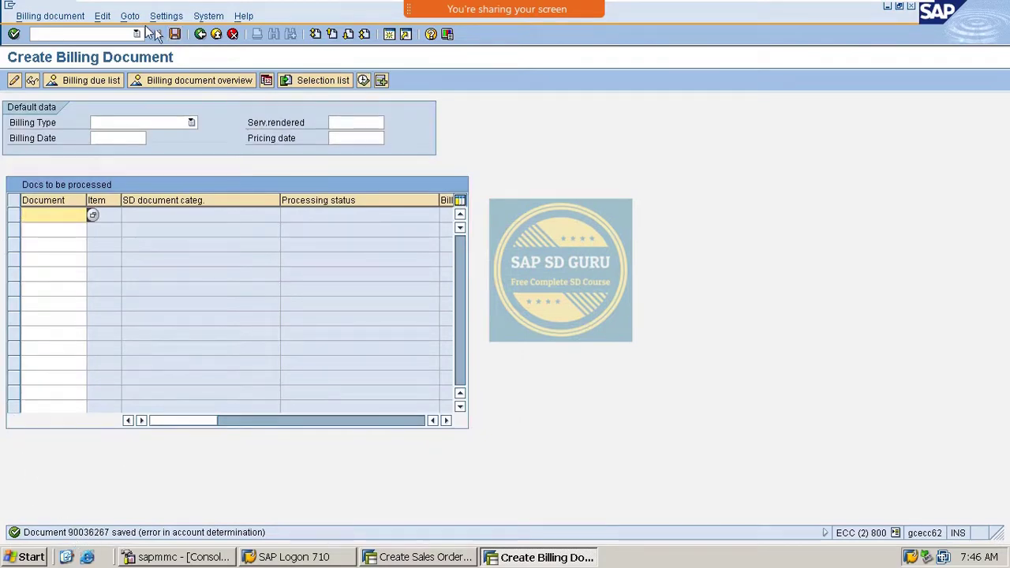
Open the saved credit memo with transaction VF02, and examine its net value, billed quantity and payer.
{"action": "left_click", "coordinate": [81, 33]}
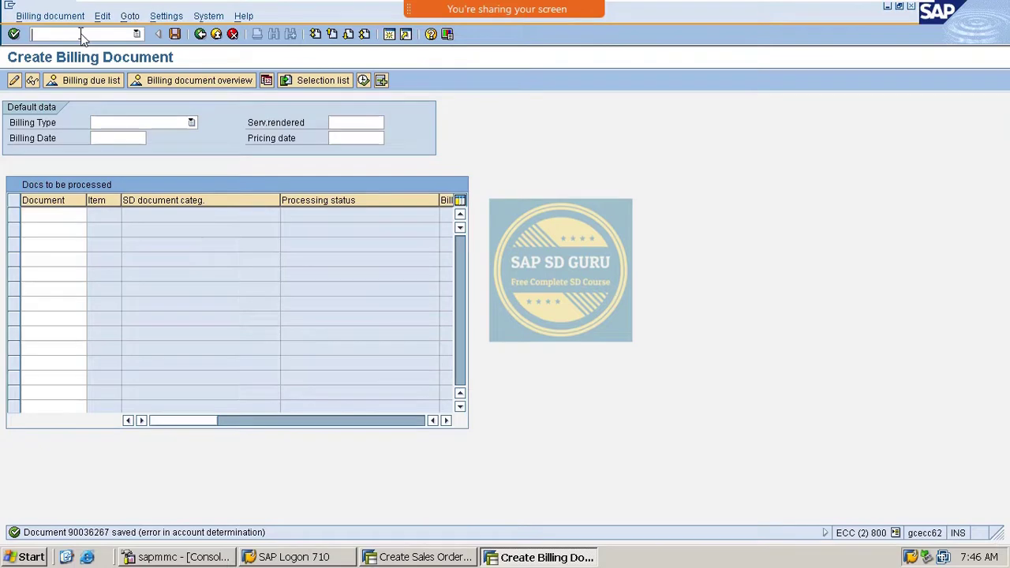
{"action": "type", "text": "/nvf02"}
{"action": "key", "text": "Return"}
{"action": "key", "text": "Return"}
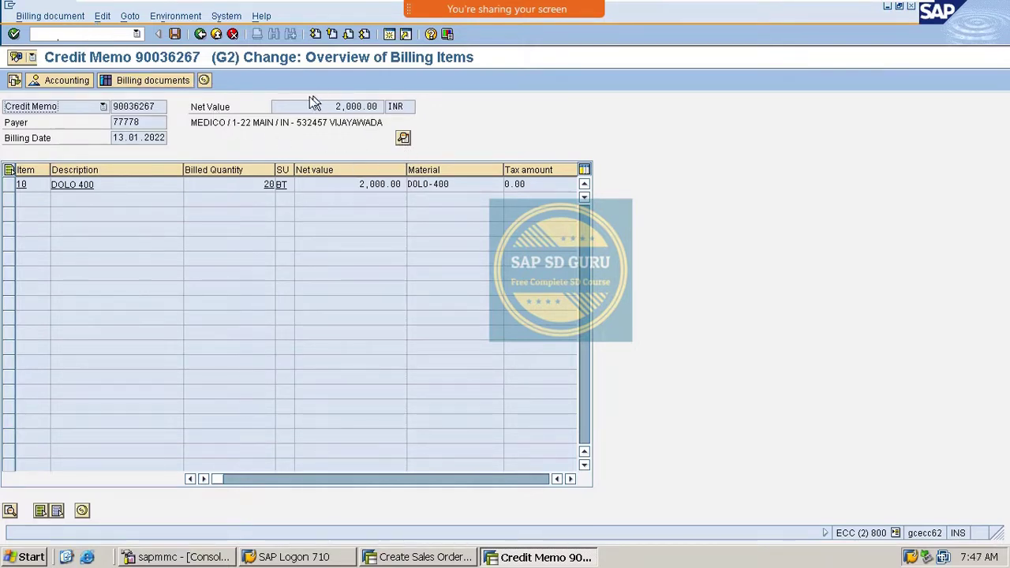
{"action": "left_click_drag", "start_coordinate": [330, 108], "coordinate": [385, 109]}
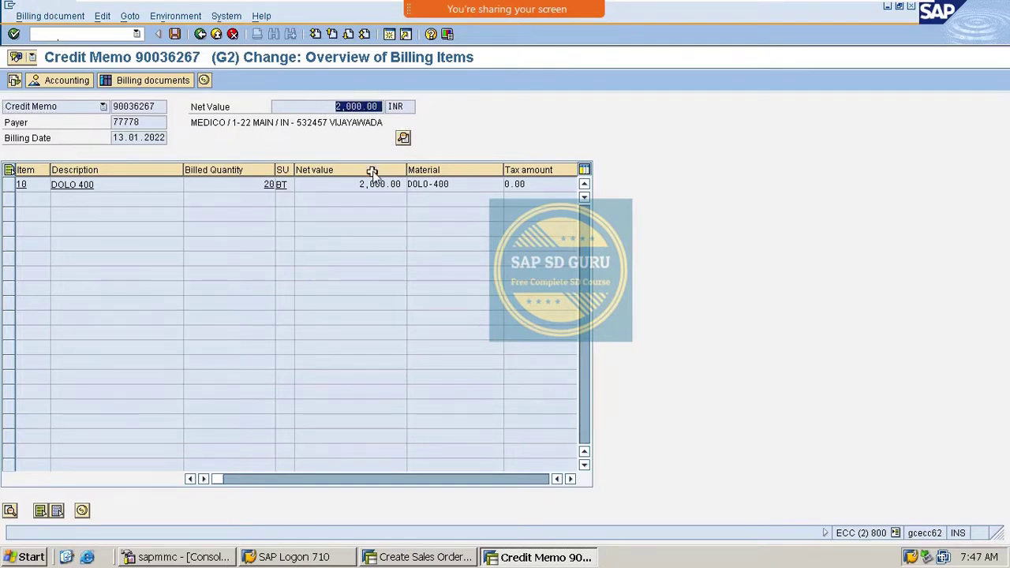
{"action": "left_click_drag", "start_coordinate": [260, 184], "coordinate": [274, 185]}
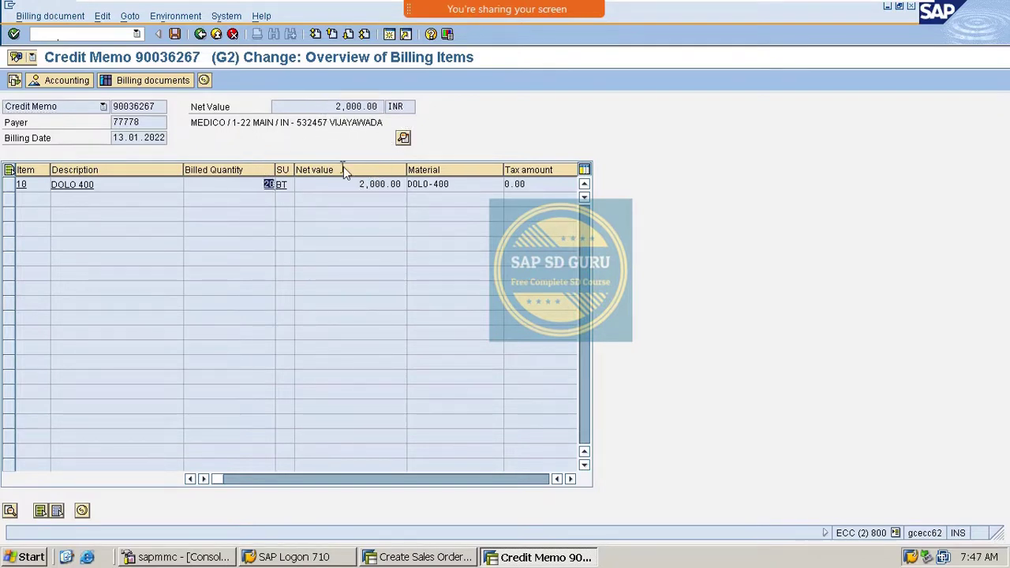
{"action": "left_click_drag", "start_coordinate": [331, 104], "coordinate": [434, 109]}
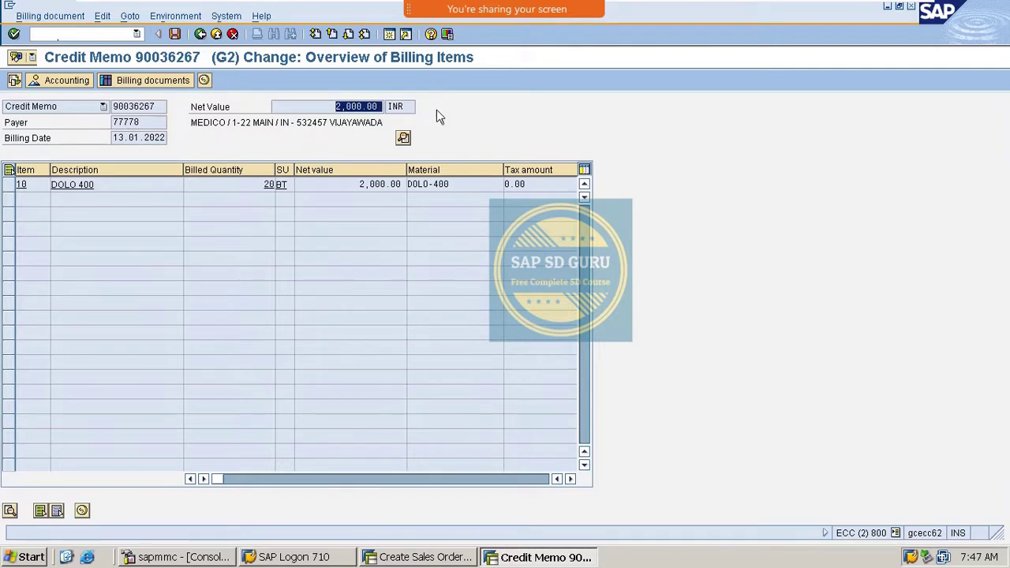
{"action": "left_click_drag", "start_coordinate": [266, 122], "coordinate": [162, 106]}
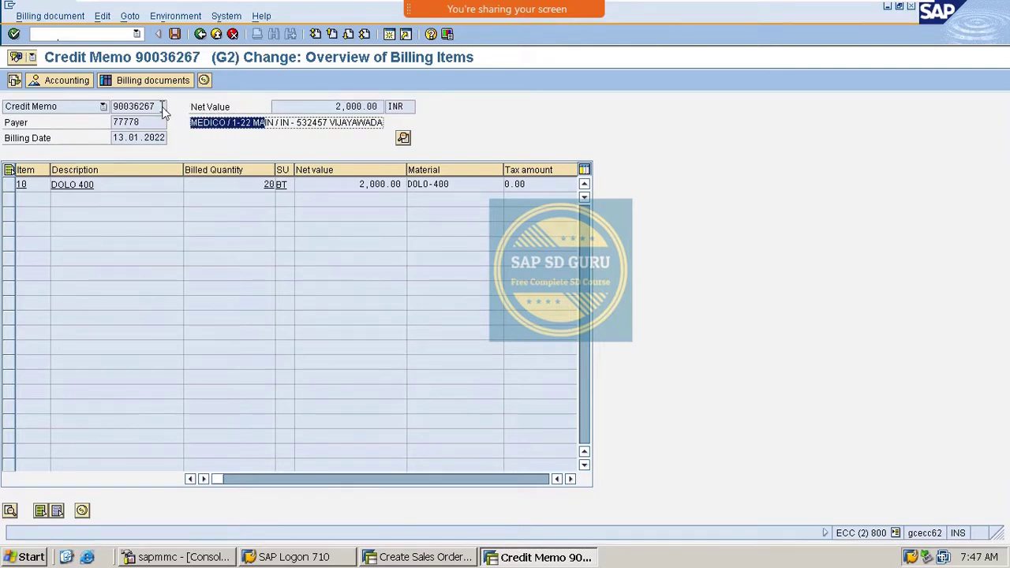
{"action": "left_click", "coordinate": [243, 112]}
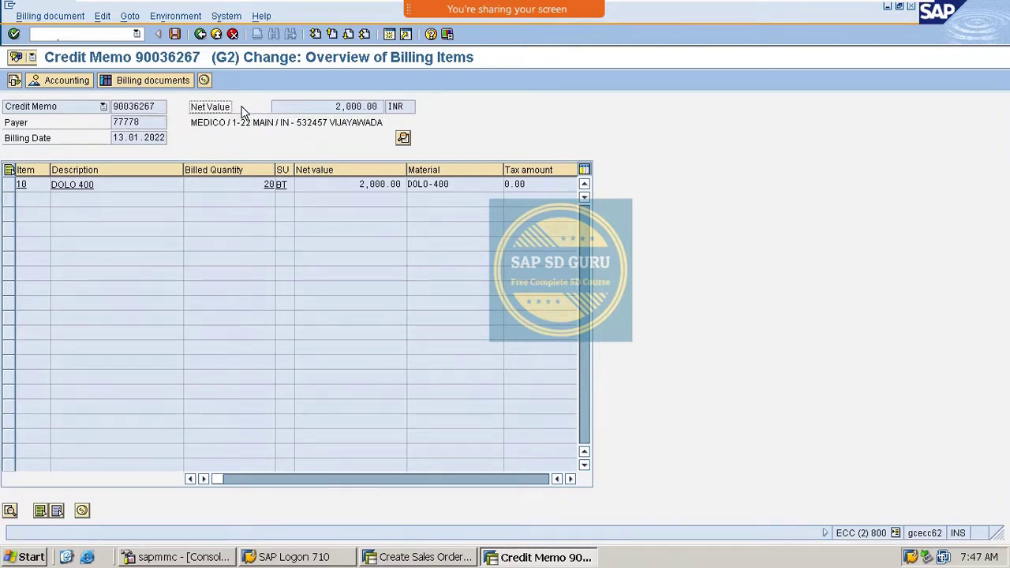